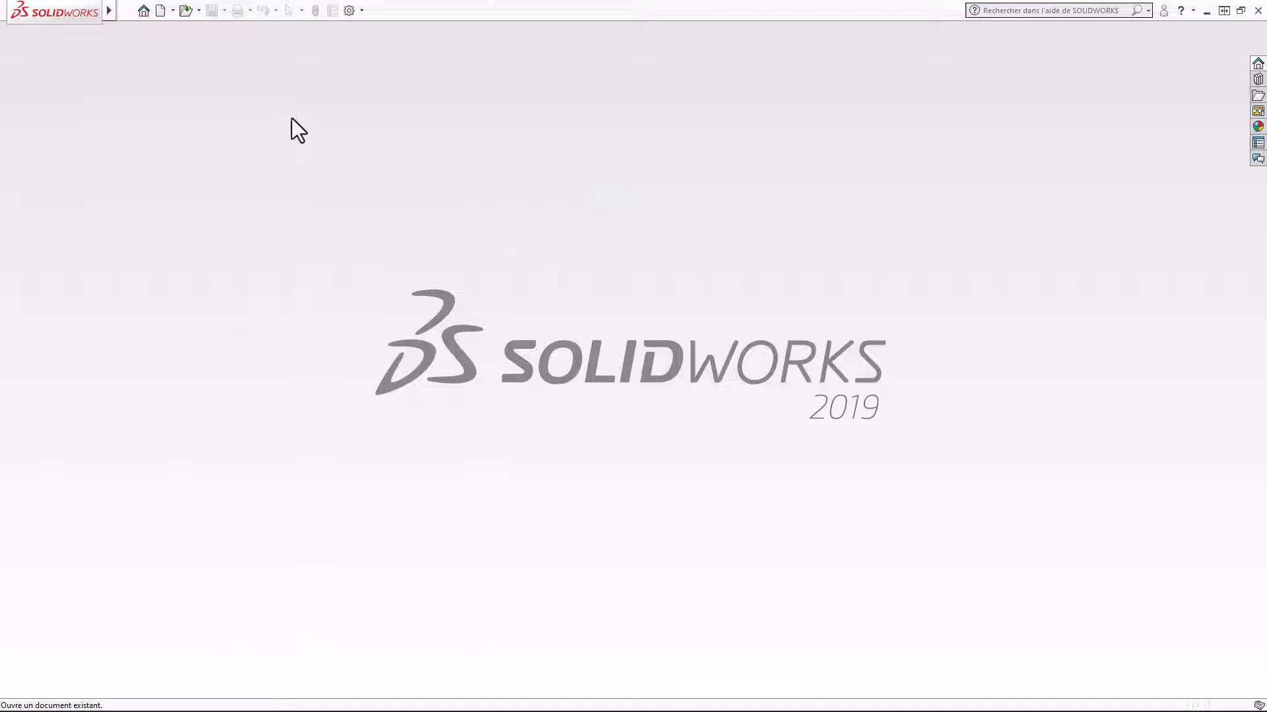
# Create a new part and sketch a circle of about 16.6 mm radius centred on the origin of the top plane (Plan de dessus).
pyautogui.click(164, 13)
pyautogui.click(520, 510)
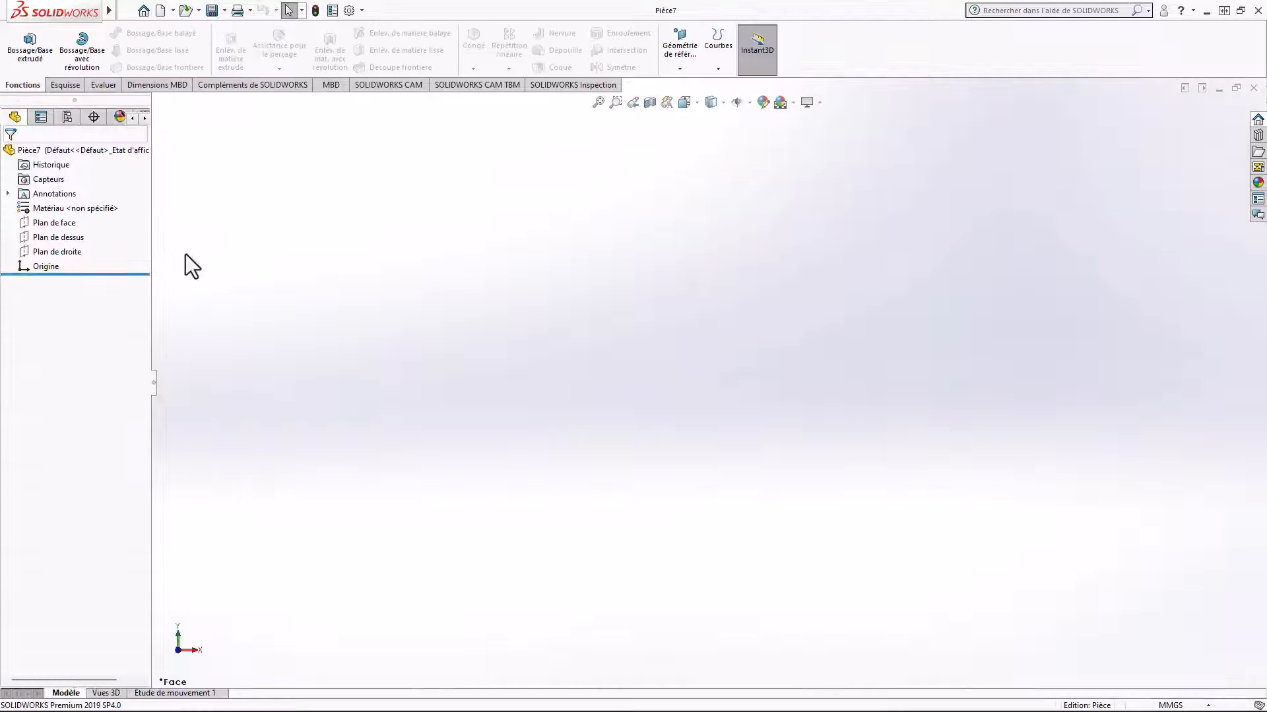
pyautogui.click(58, 238)
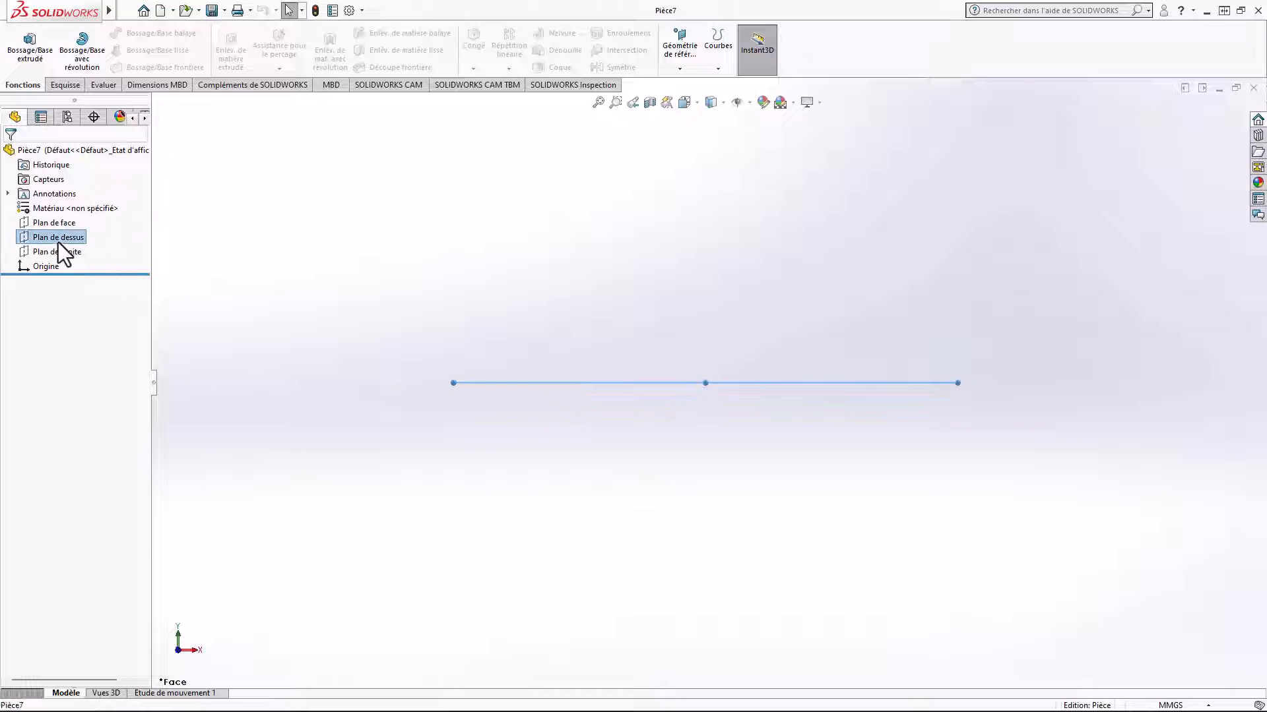
pyautogui.click(65, 85)
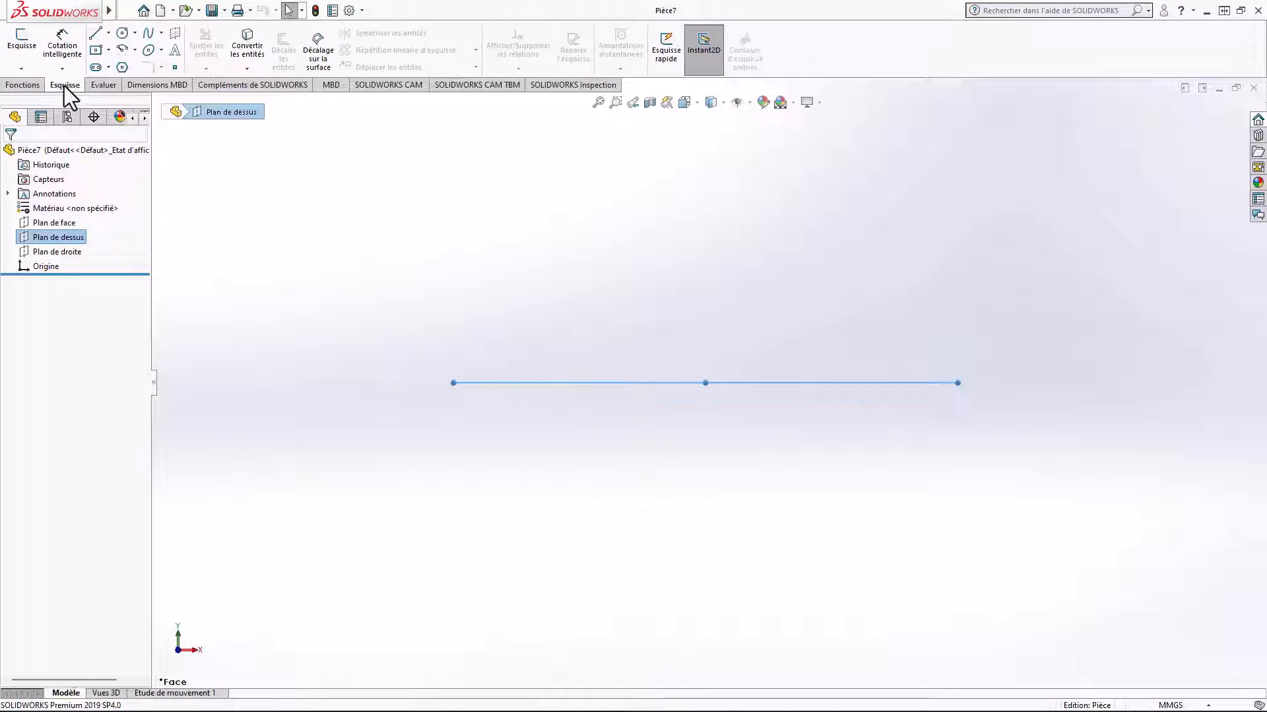
pyautogui.click(122, 33)
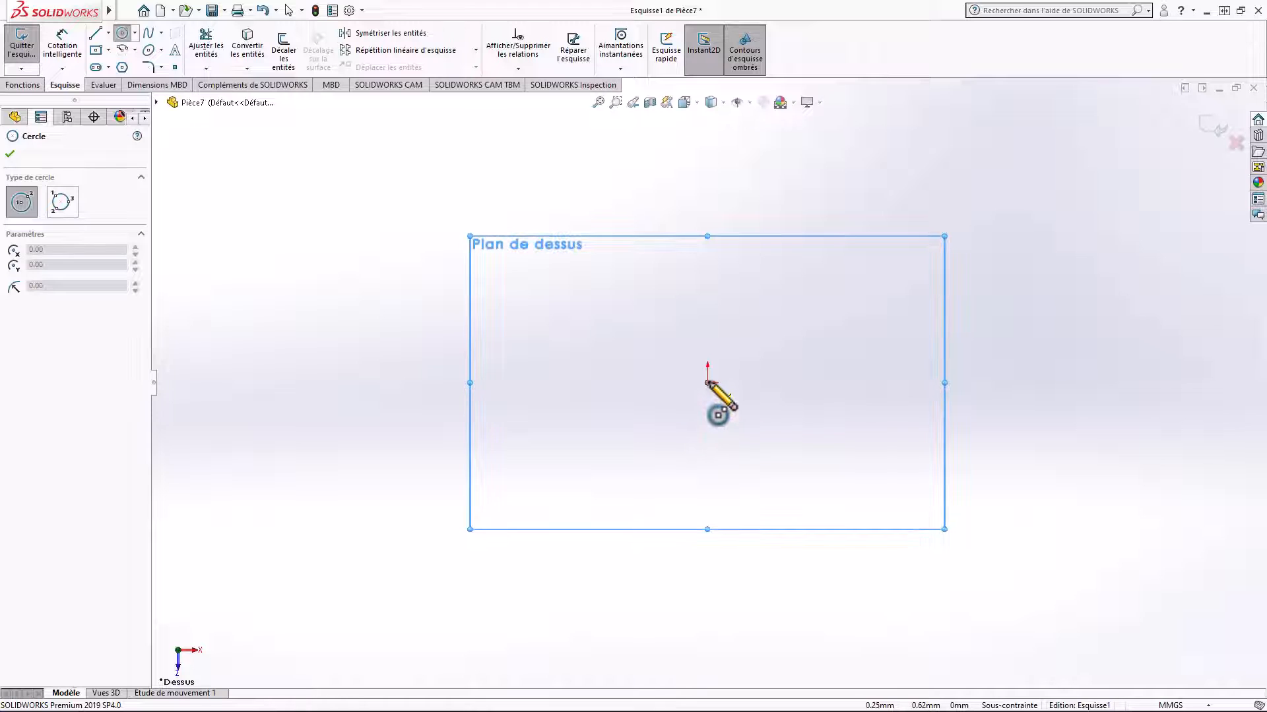
pyautogui.click(707, 383)
pyautogui.click(745, 363)
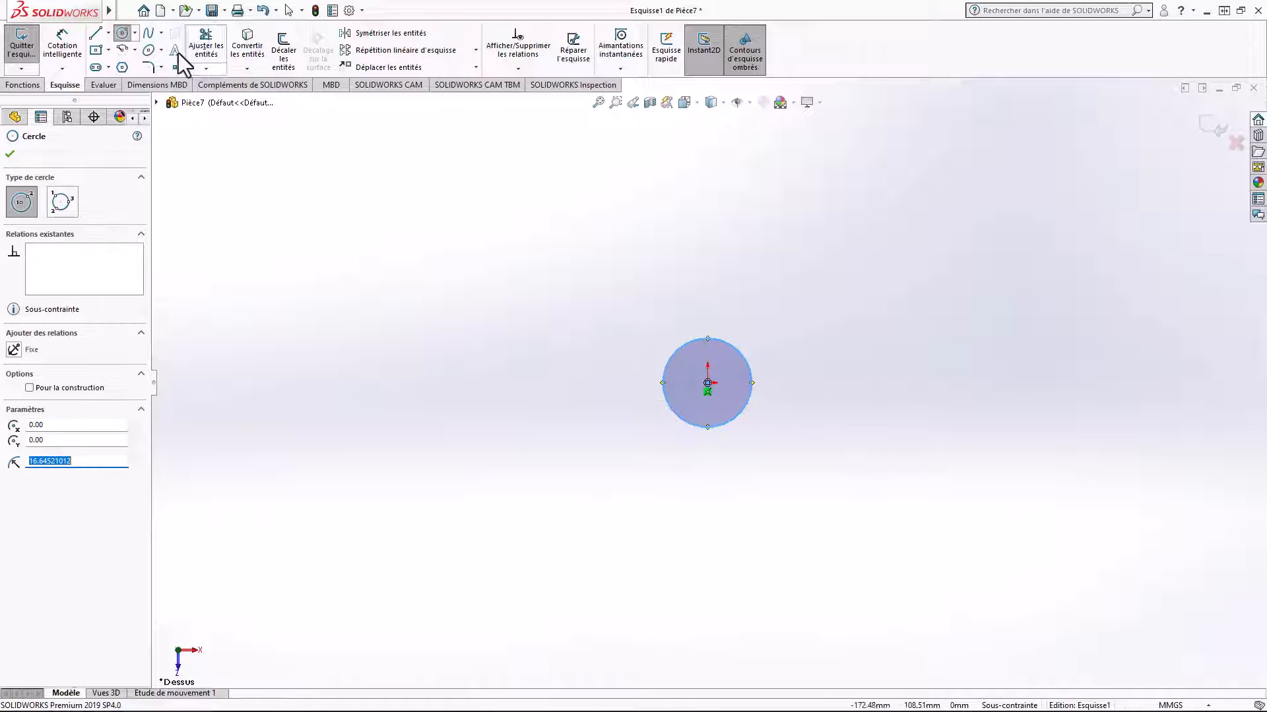
# Dimension the circle's diameter and set it to 3 mm.
pyautogui.click(61, 49)
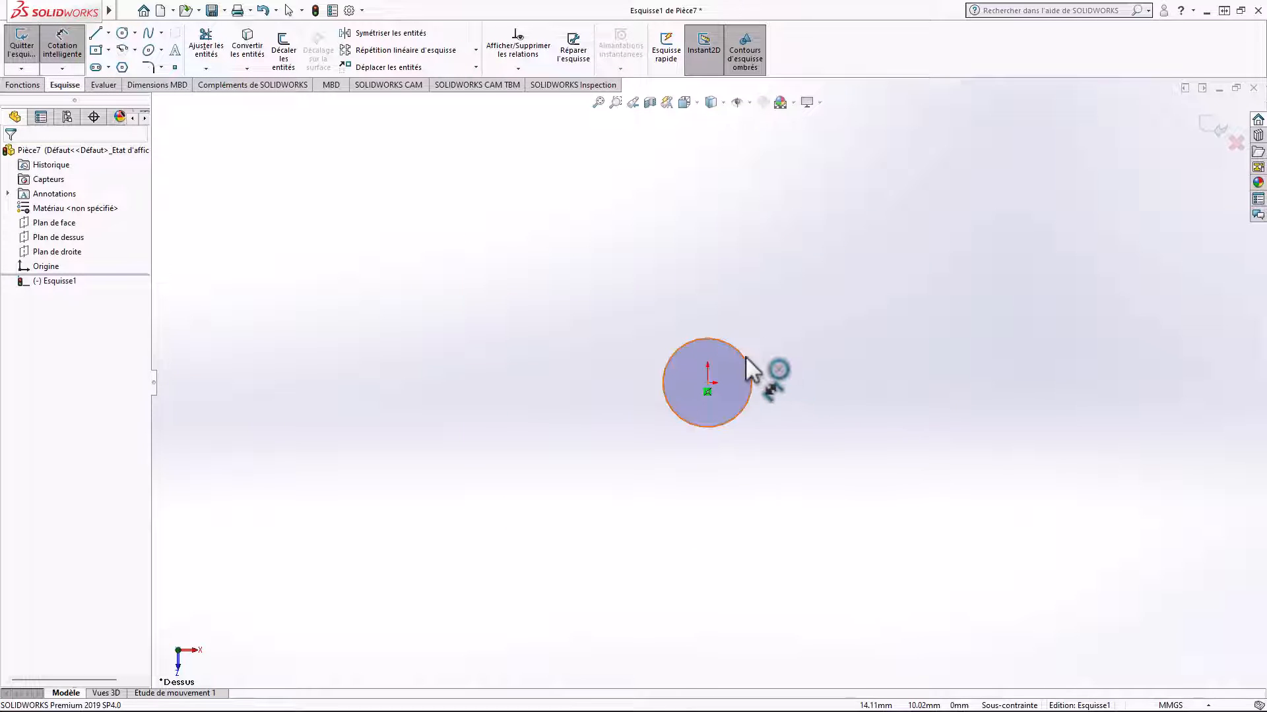
pyautogui.click(745, 355)
pyautogui.click(767, 345)
pyautogui.write('3')
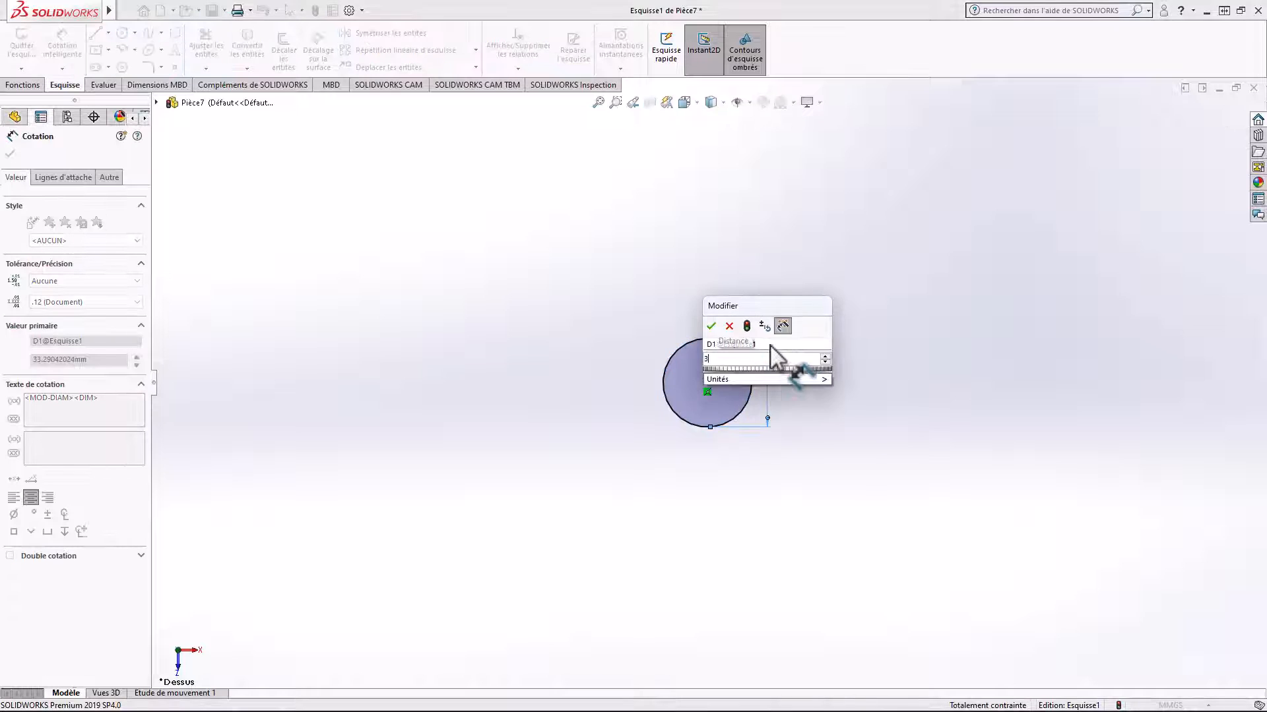
pyautogui.press('Return')
# Extrude the circle as a boss with the mid-plane (Plan milieu) end condition and a depth of 900 mm.
pyautogui.click(30, 85)
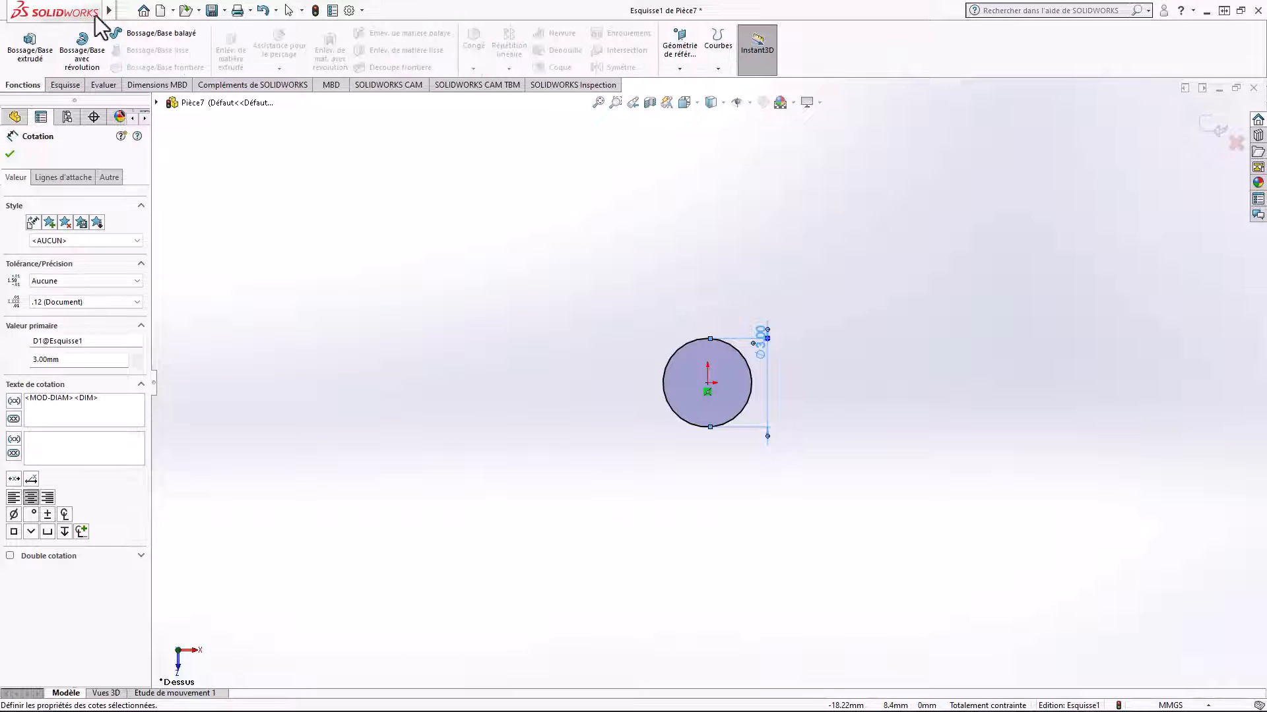
pyautogui.click(30, 50)
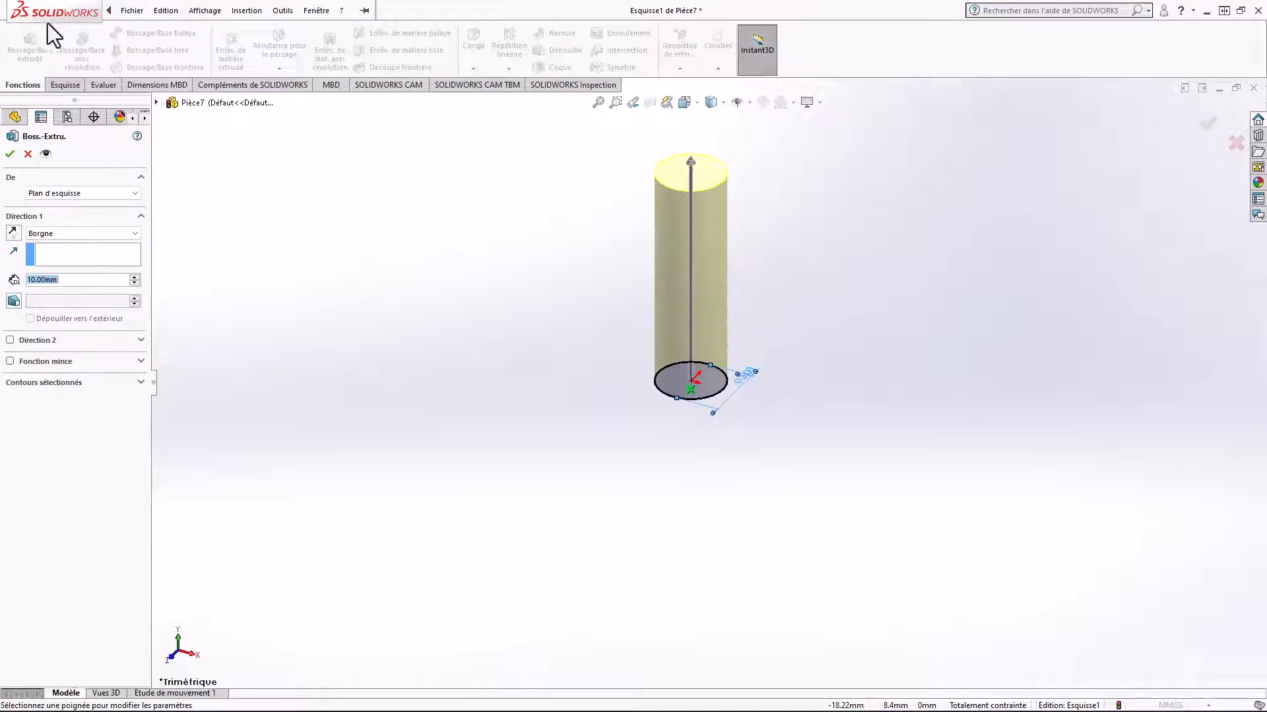
pyautogui.click(135, 235)
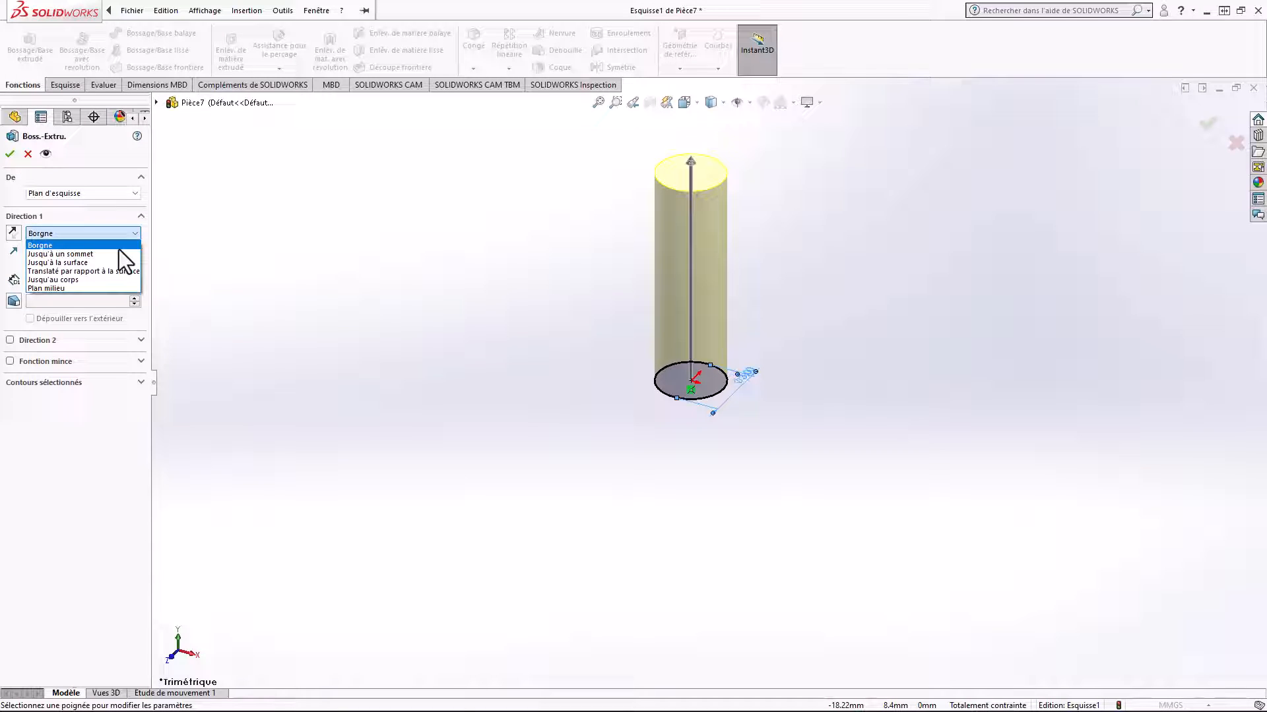
pyautogui.click(107, 286)
pyautogui.write('900')
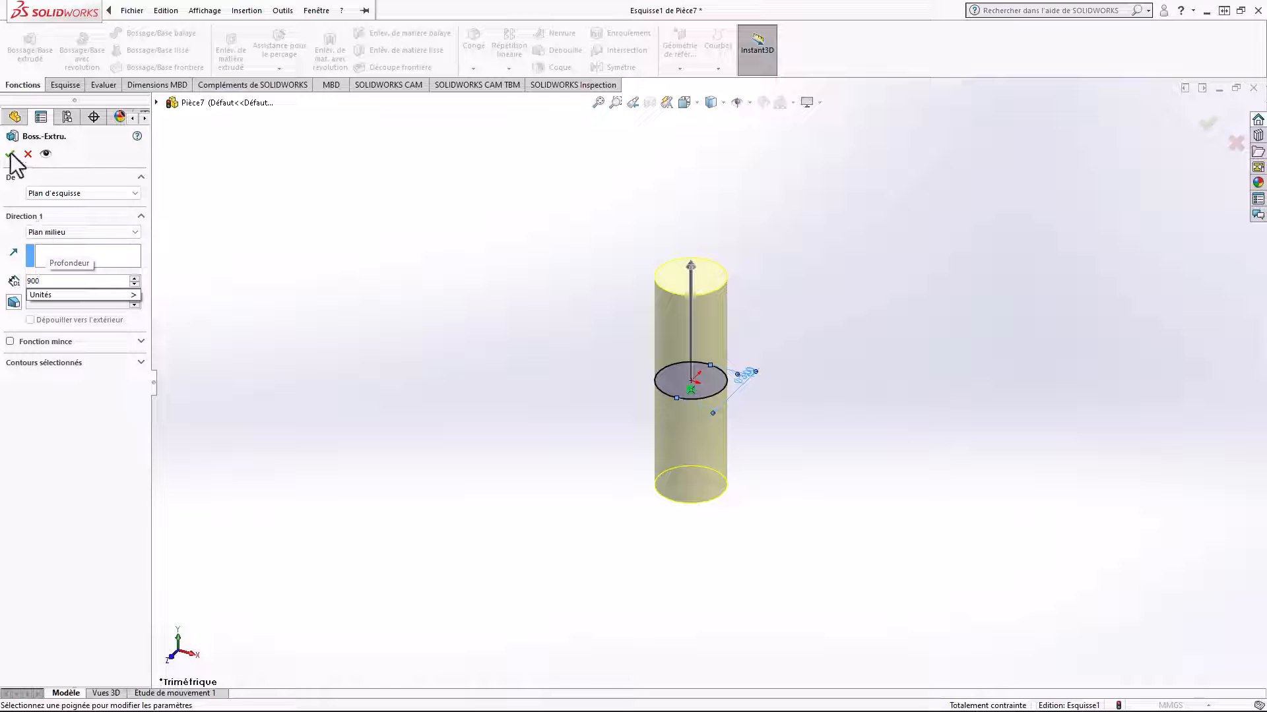
pyautogui.press('Return')
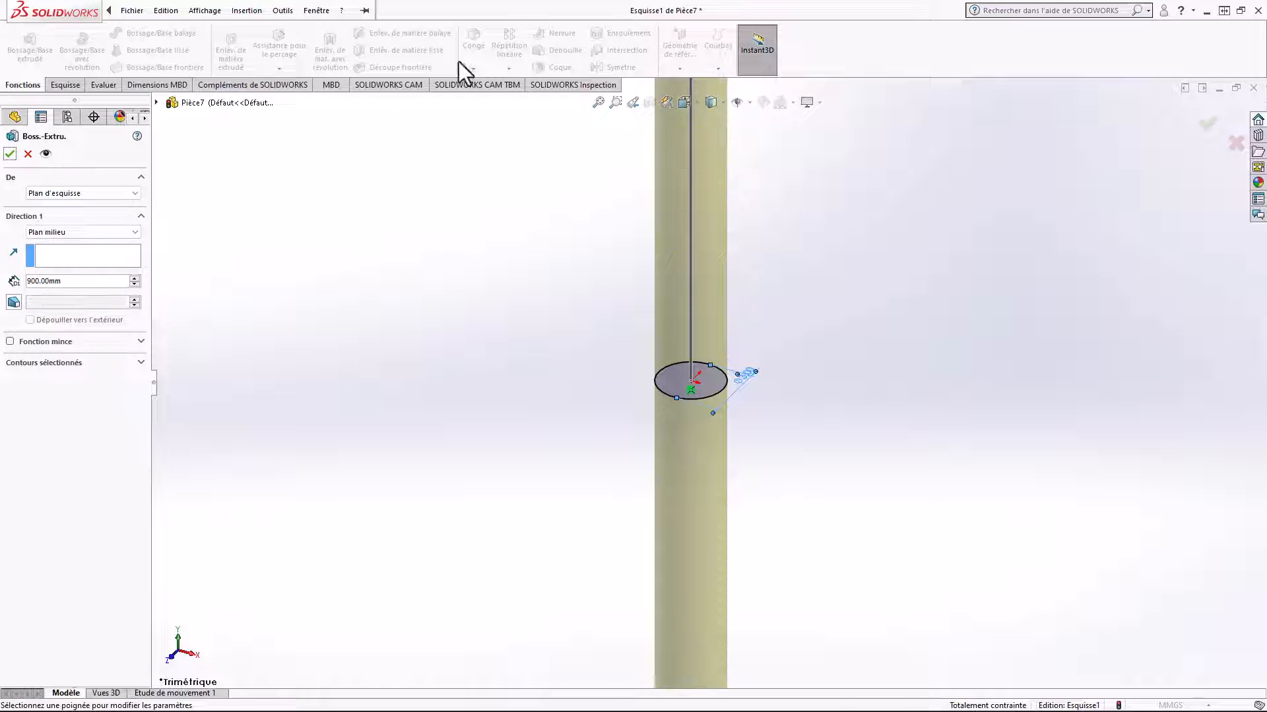
pyautogui.click(9, 154)
pyautogui.click(598, 103)
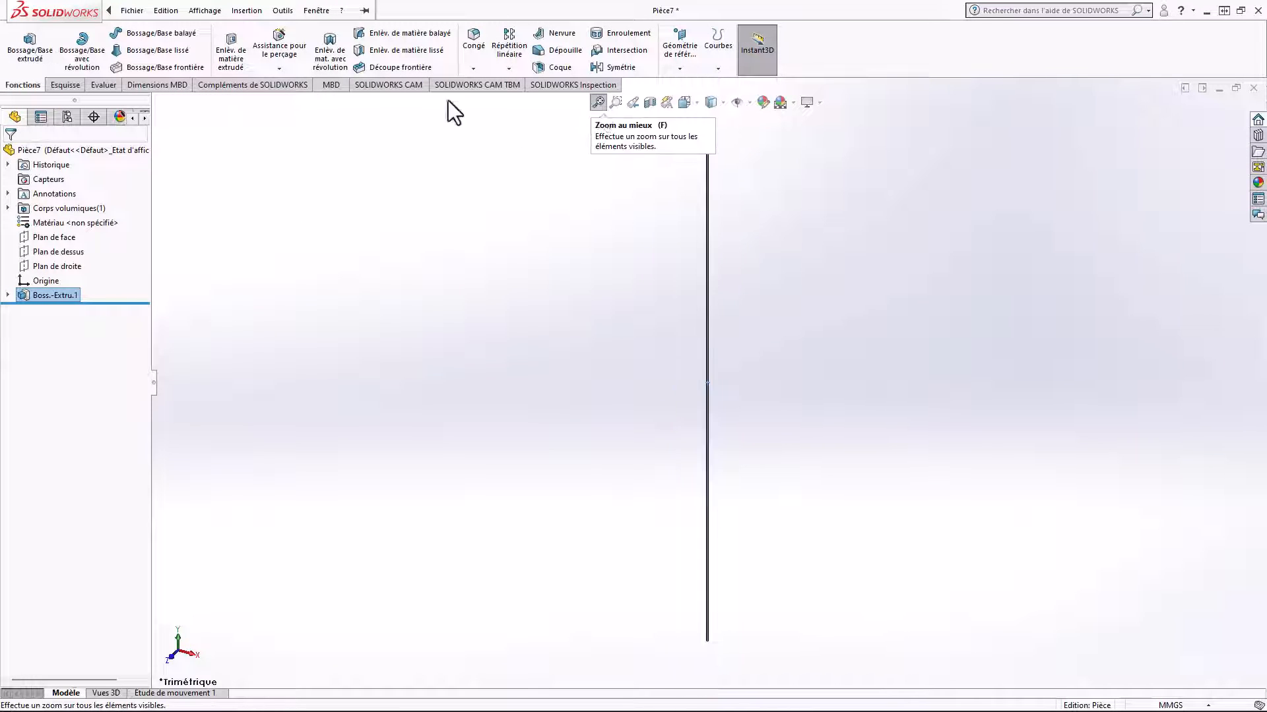
# Save the rod part as "Tige verticale" in the Dessins Solidworks folder.
pyautogui.click(132, 10)
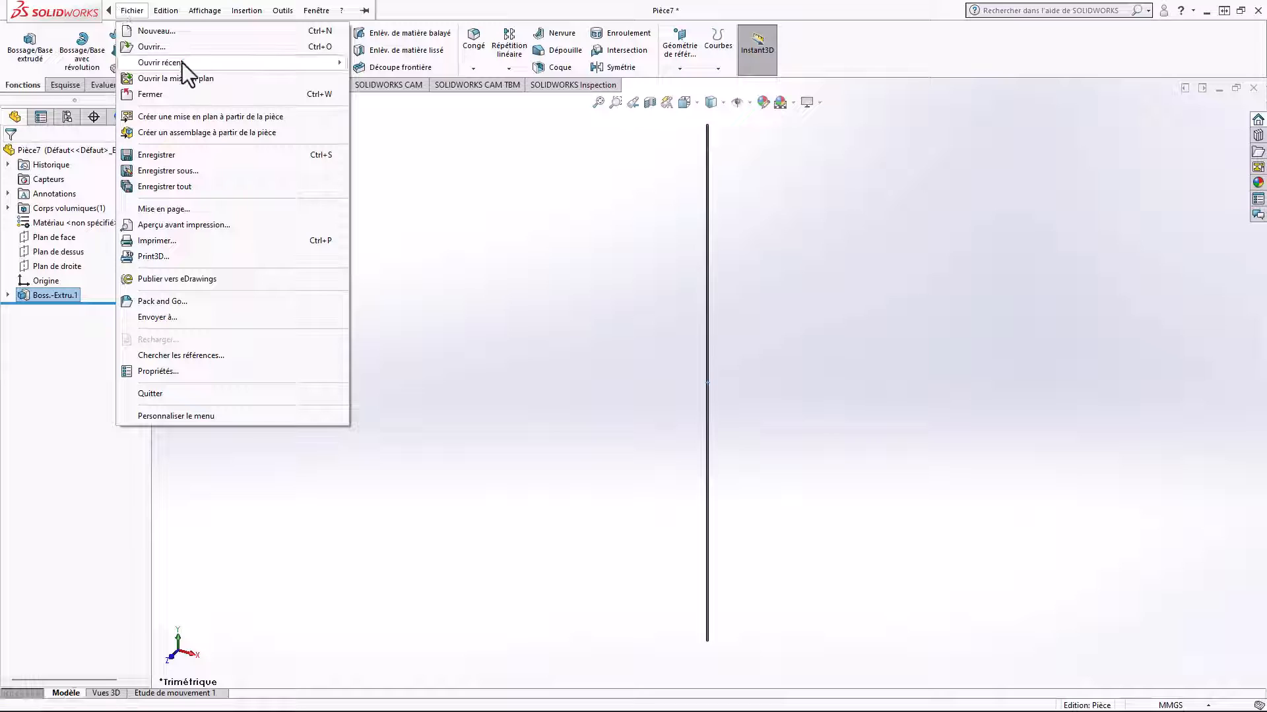
pyautogui.click(192, 184)
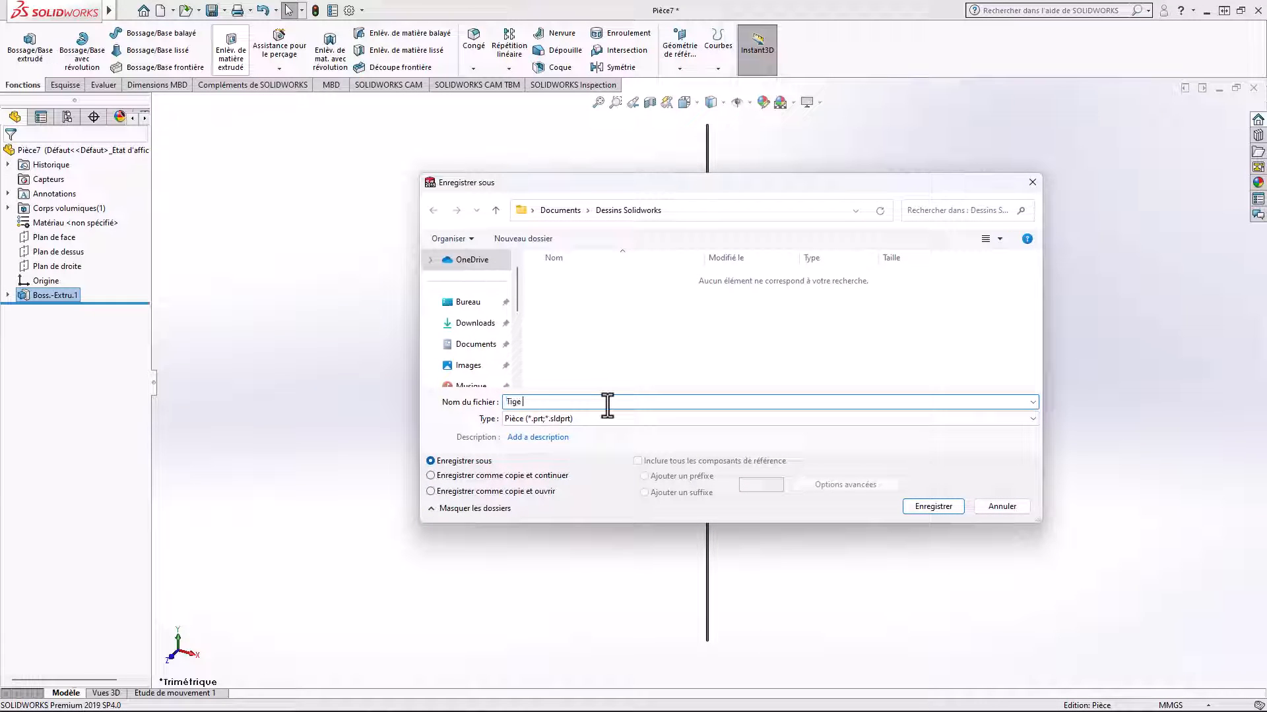
pyautogui.write('Tige verticale')
pyautogui.click(933, 506)
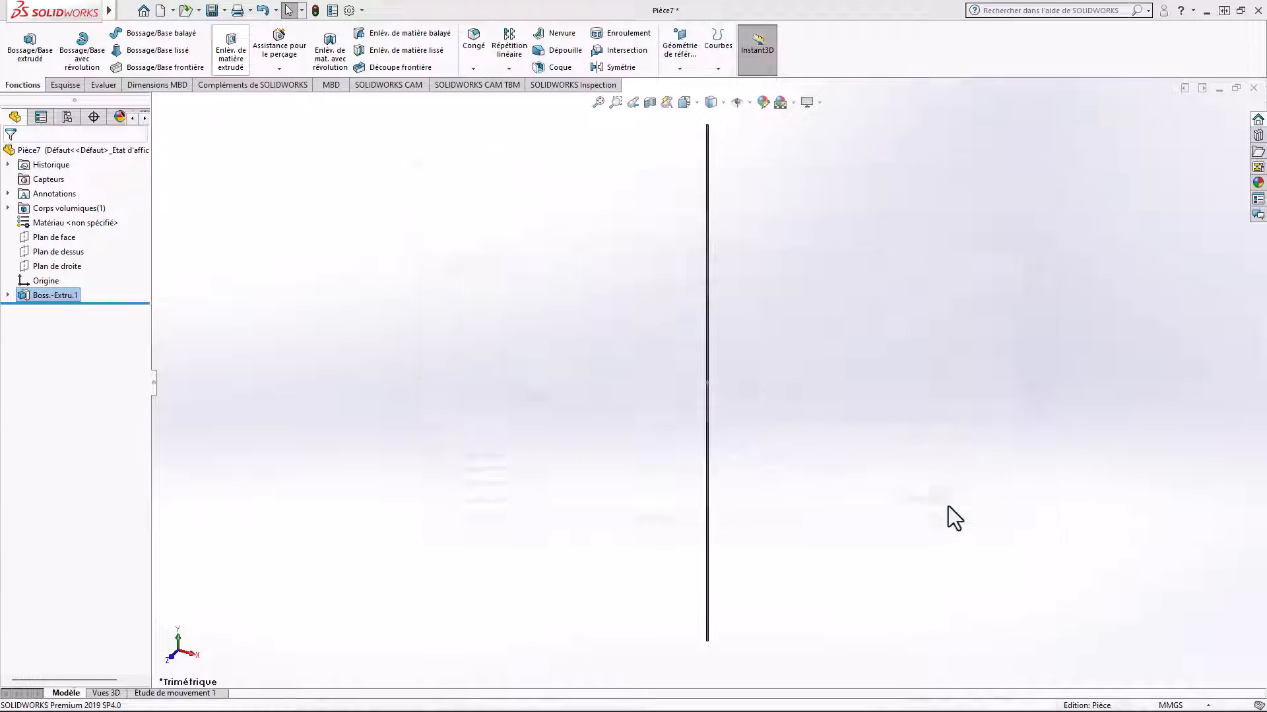
# Create another new part and sketch a circle of about 14.3 mm radius centred on the origin of the front plane (Plan de face).
pyautogui.click(163, 15)
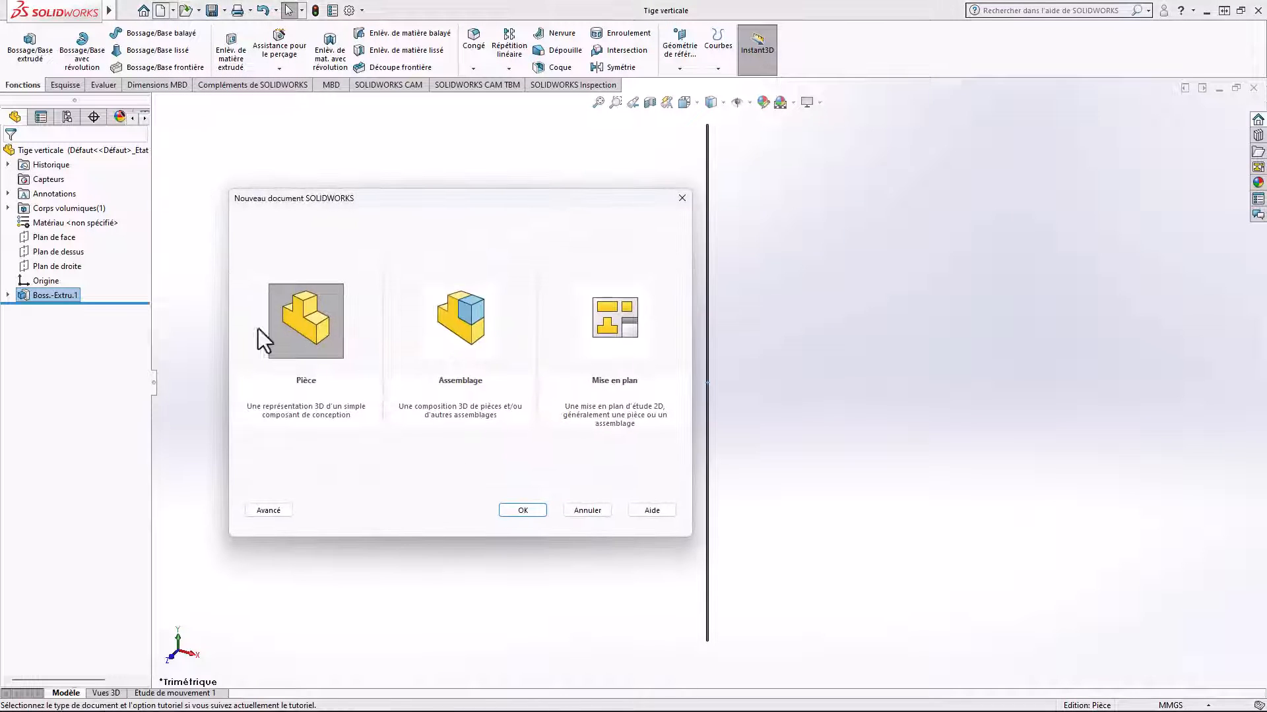
pyautogui.click(537, 516)
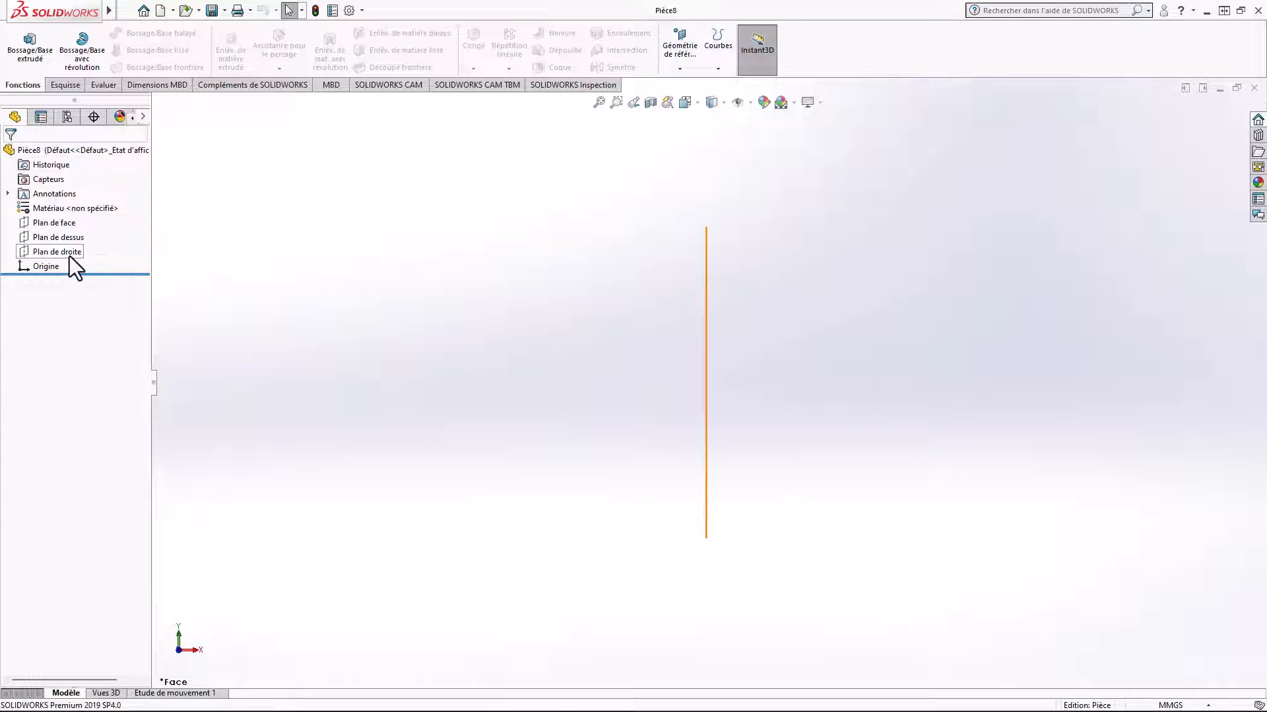
pyautogui.click(54, 223)
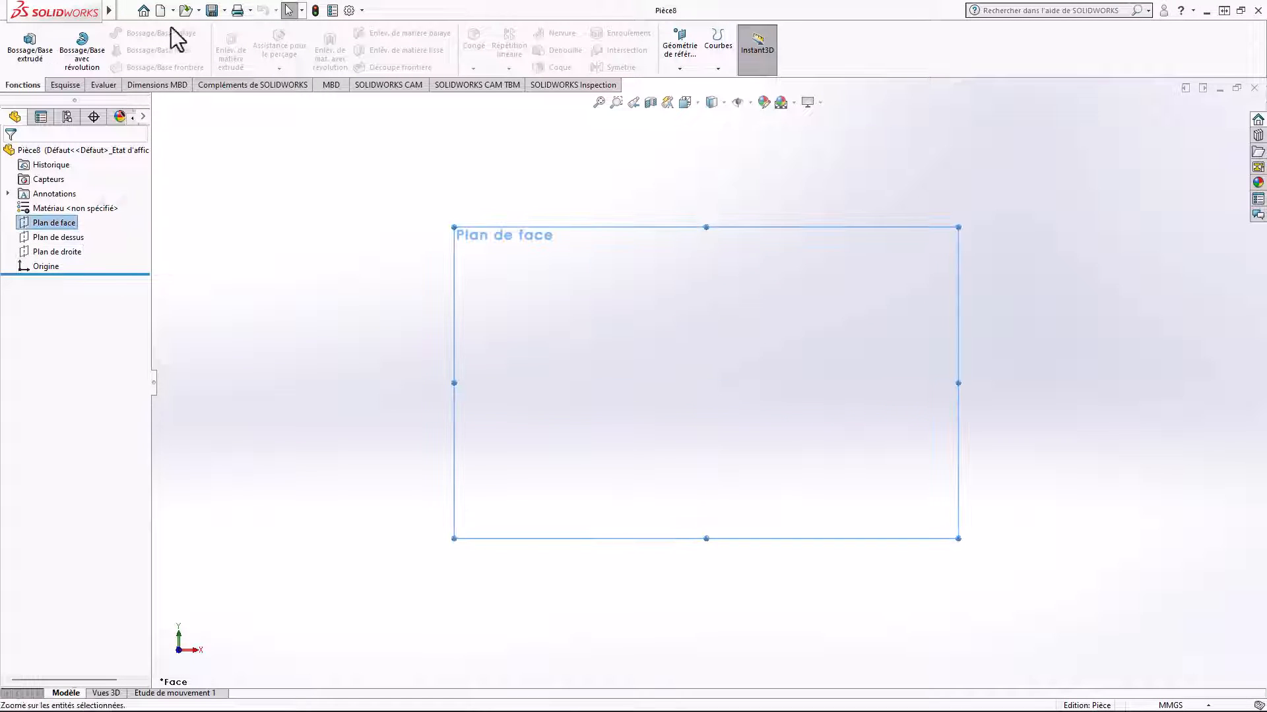
pyautogui.click(65, 86)
pyautogui.click(122, 33)
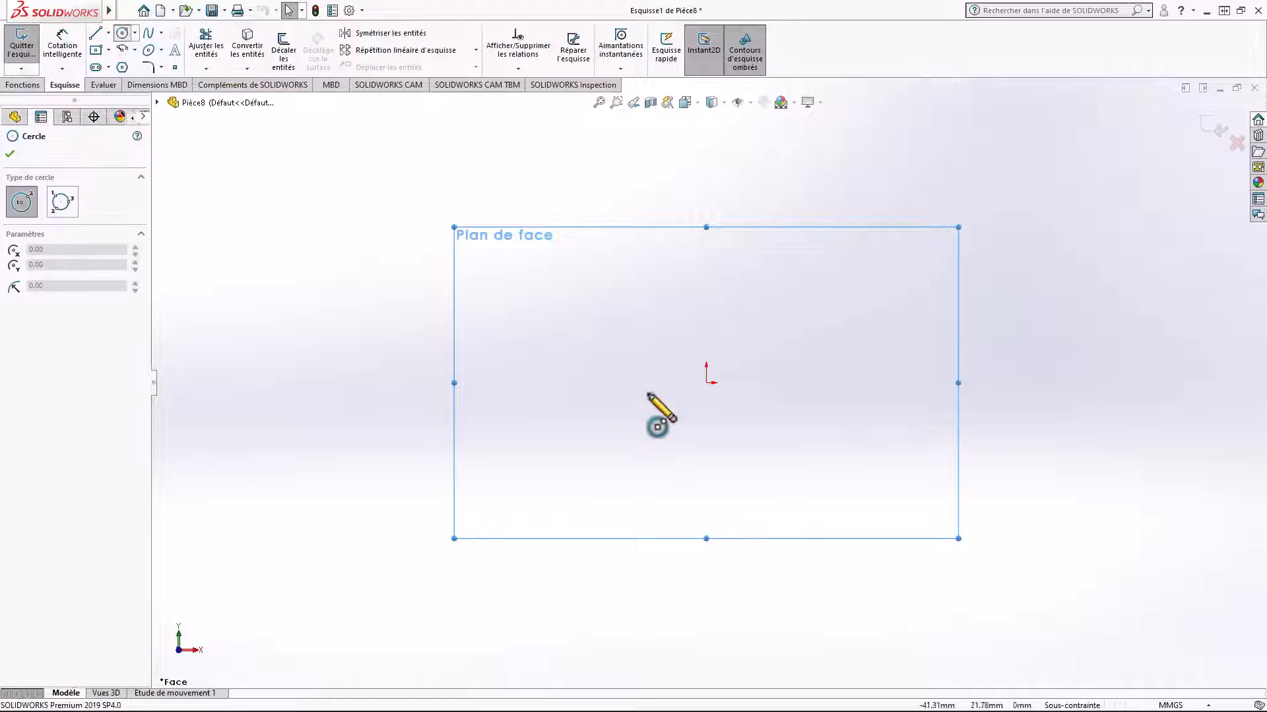
pyautogui.click(706, 383)
pyautogui.click(735, 354)
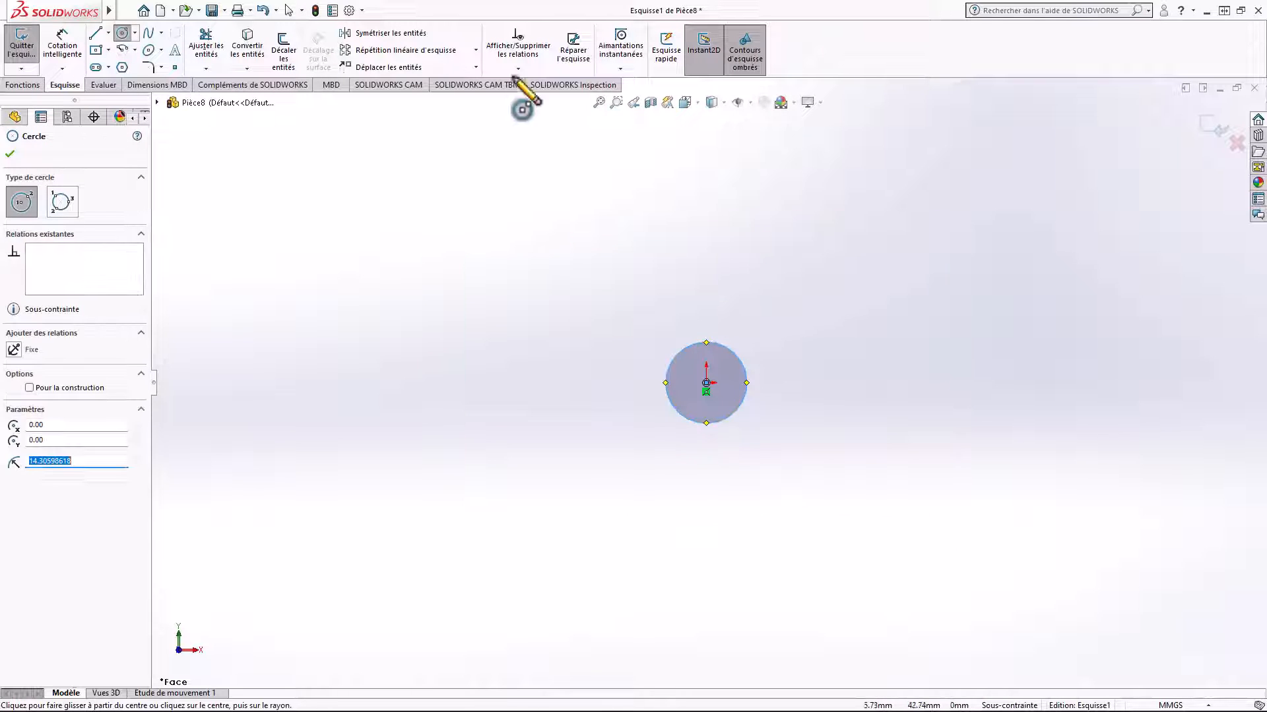
# Dimension the front-plane circle with a diameter of 3 mm.
pyautogui.click(63, 45)
pyautogui.click(743, 372)
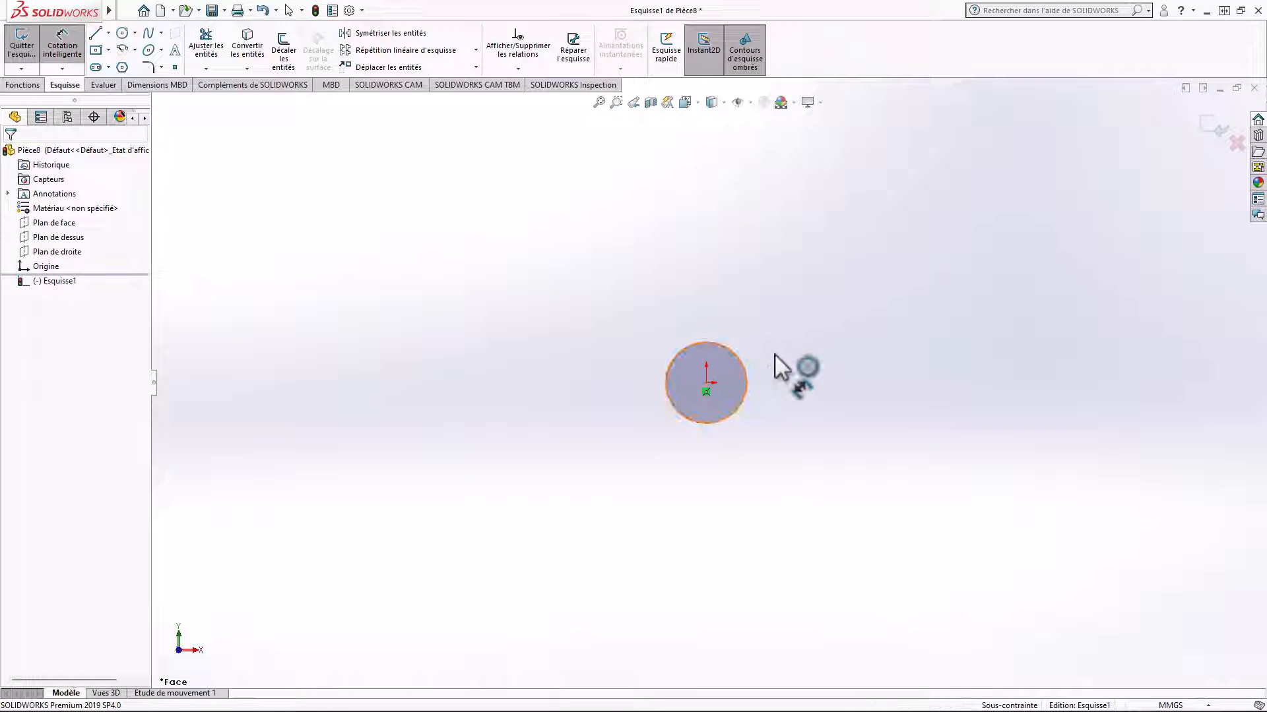
pyautogui.click(776, 351)
pyautogui.write('3.00mm')
pyautogui.press('Return')
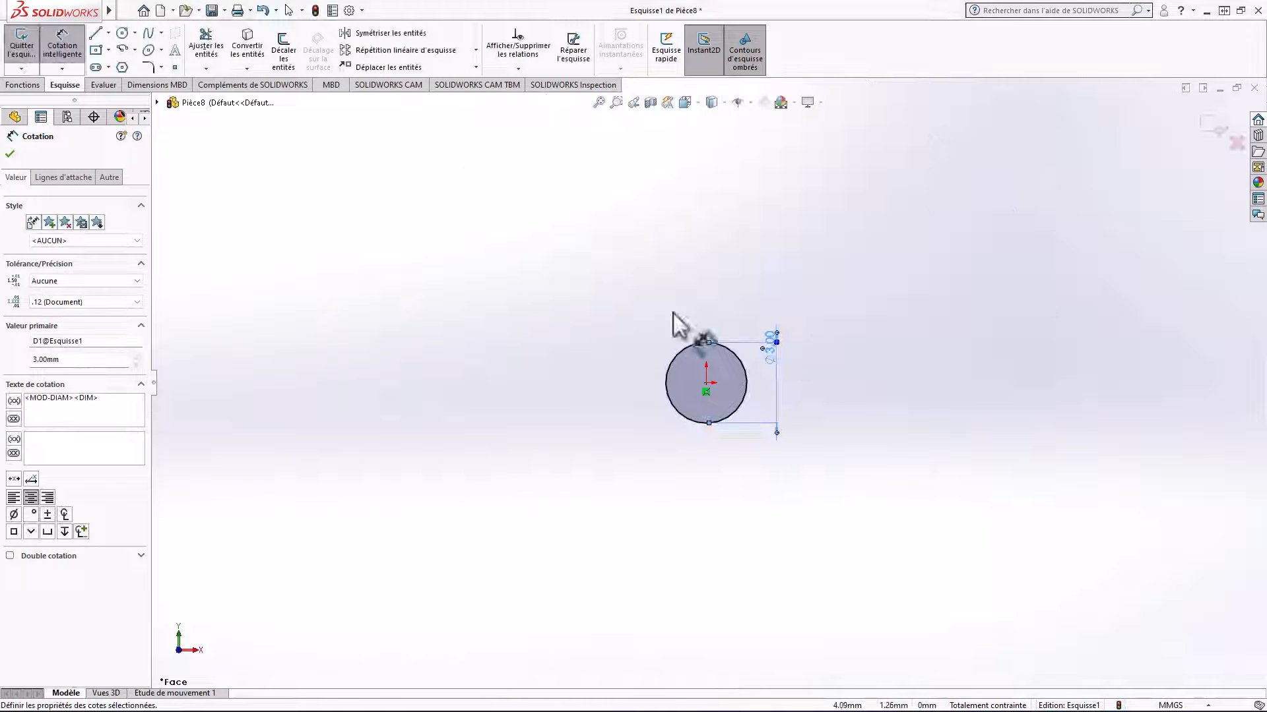
# Extrude the front-plane circle symmetrically about its sketch plane (Plan milieu) to a depth of 450 mm.
pyautogui.click(22, 85)
pyautogui.click(30, 47)
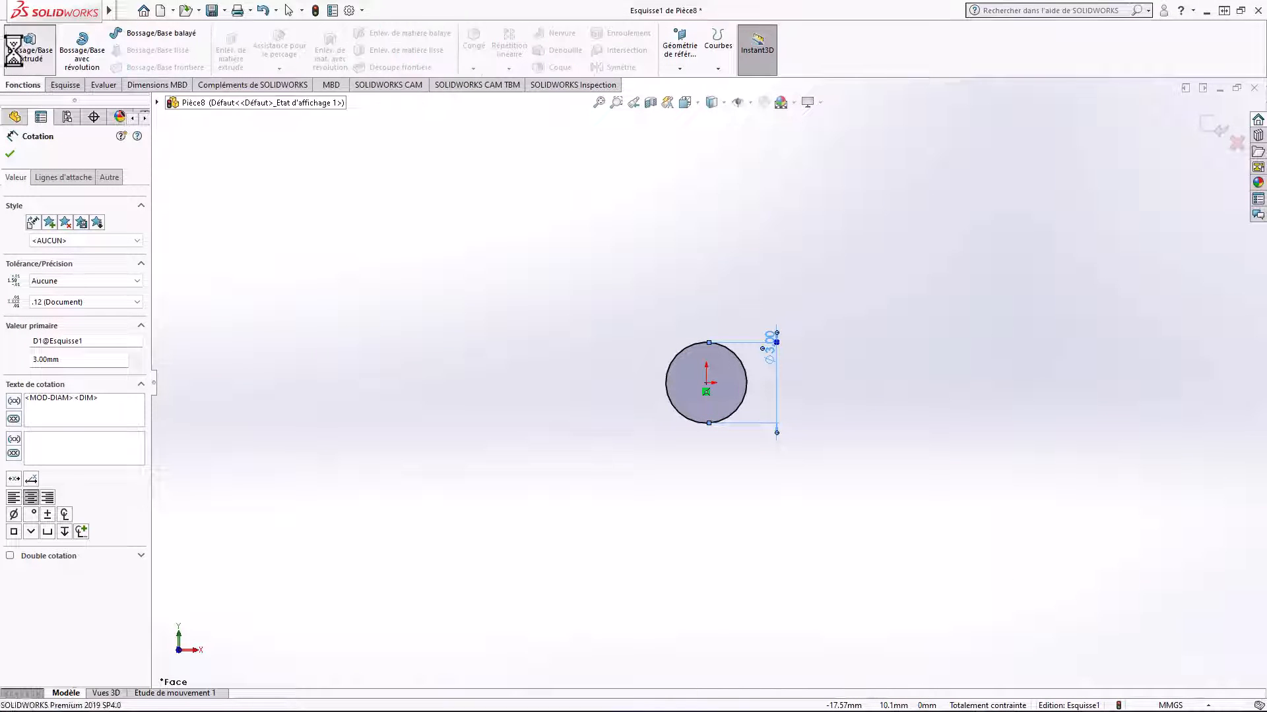
pyautogui.click(135, 232)
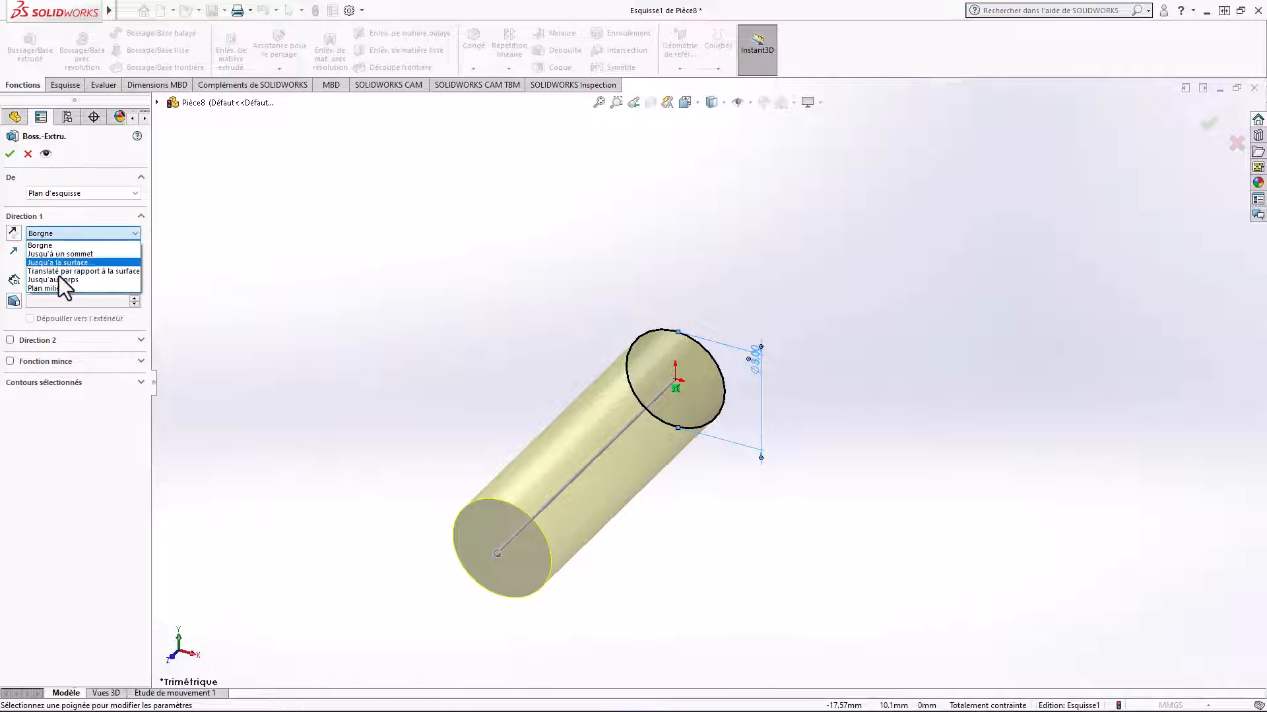
pyautogui.click(65, 283)
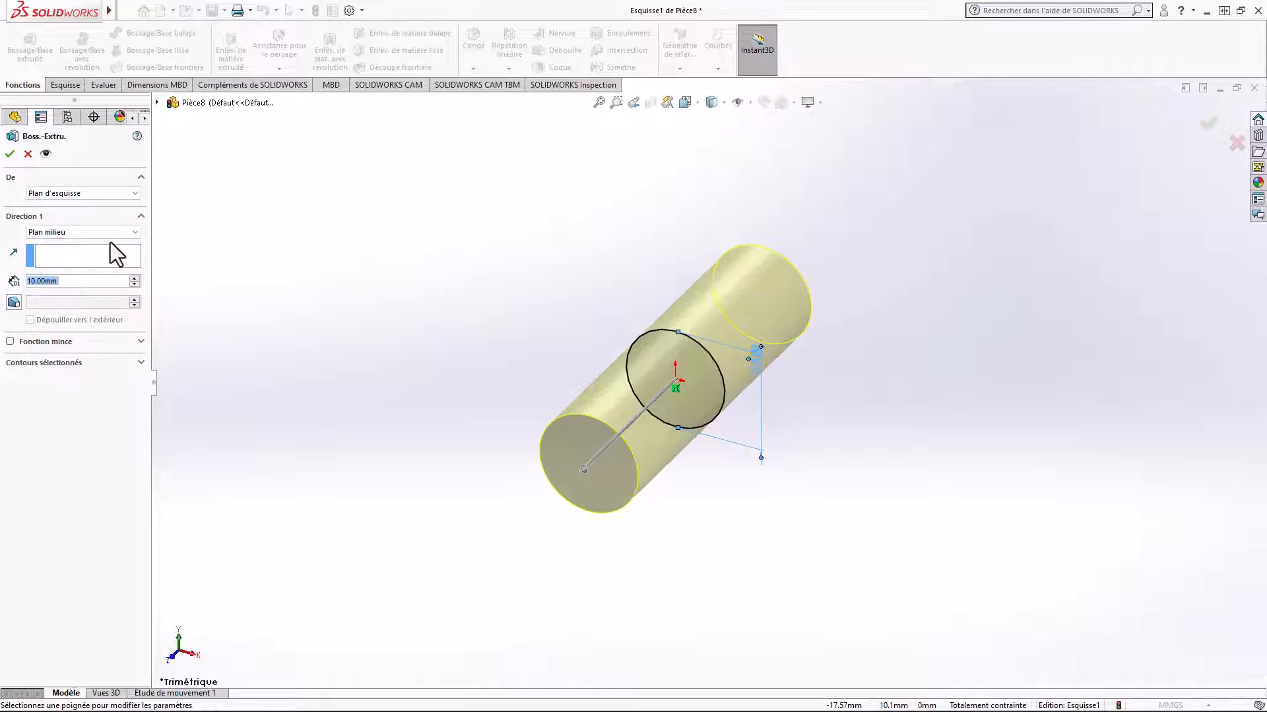
pyautogui.write('450')
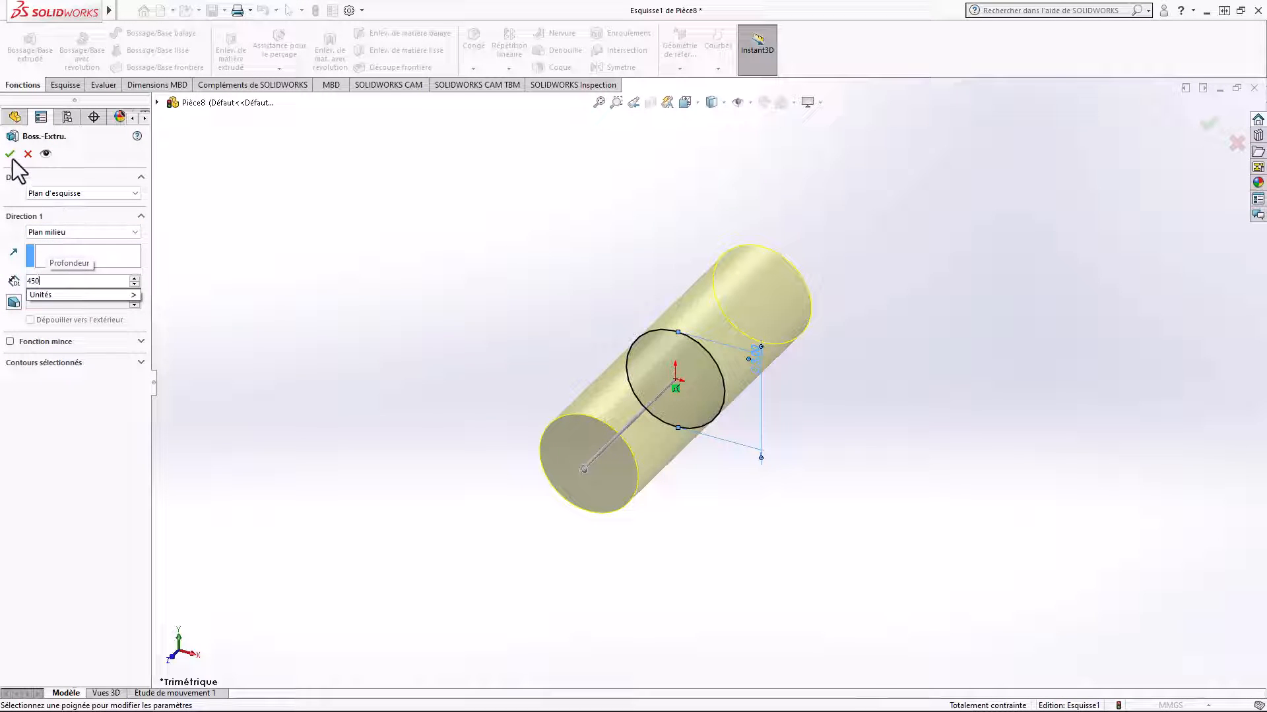
pyautogui.press('Return')
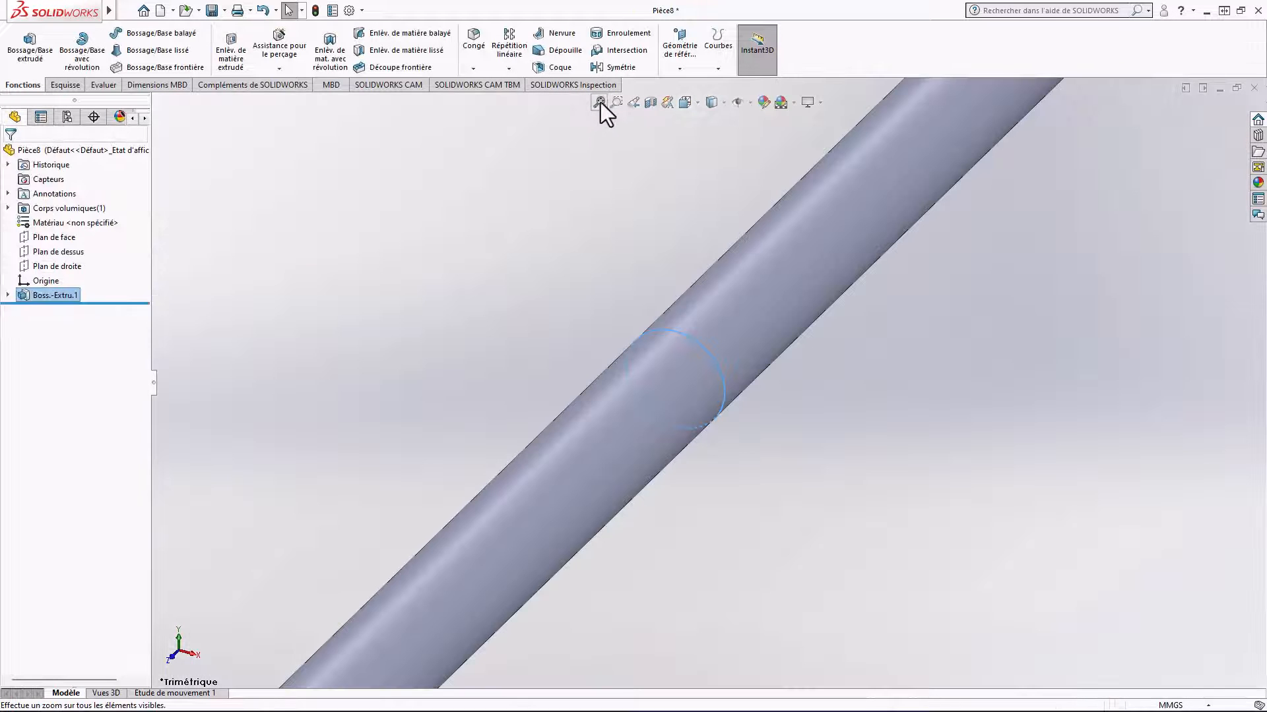
pyautogui.click(600, 102)
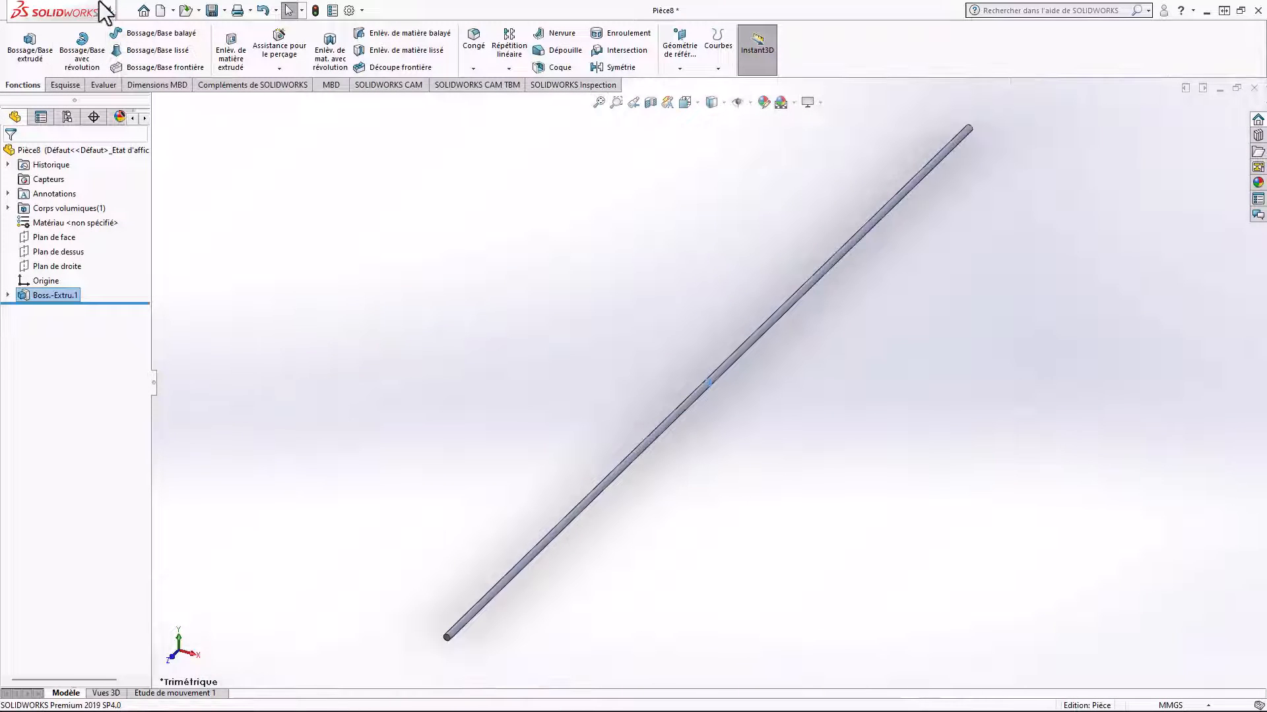
# Save the second rod part as "Tige horizontale" in the Dessins Solidworks folder.
pyautogui.click(165, 11)
pyautogui.hotkey('ctrl', 's')
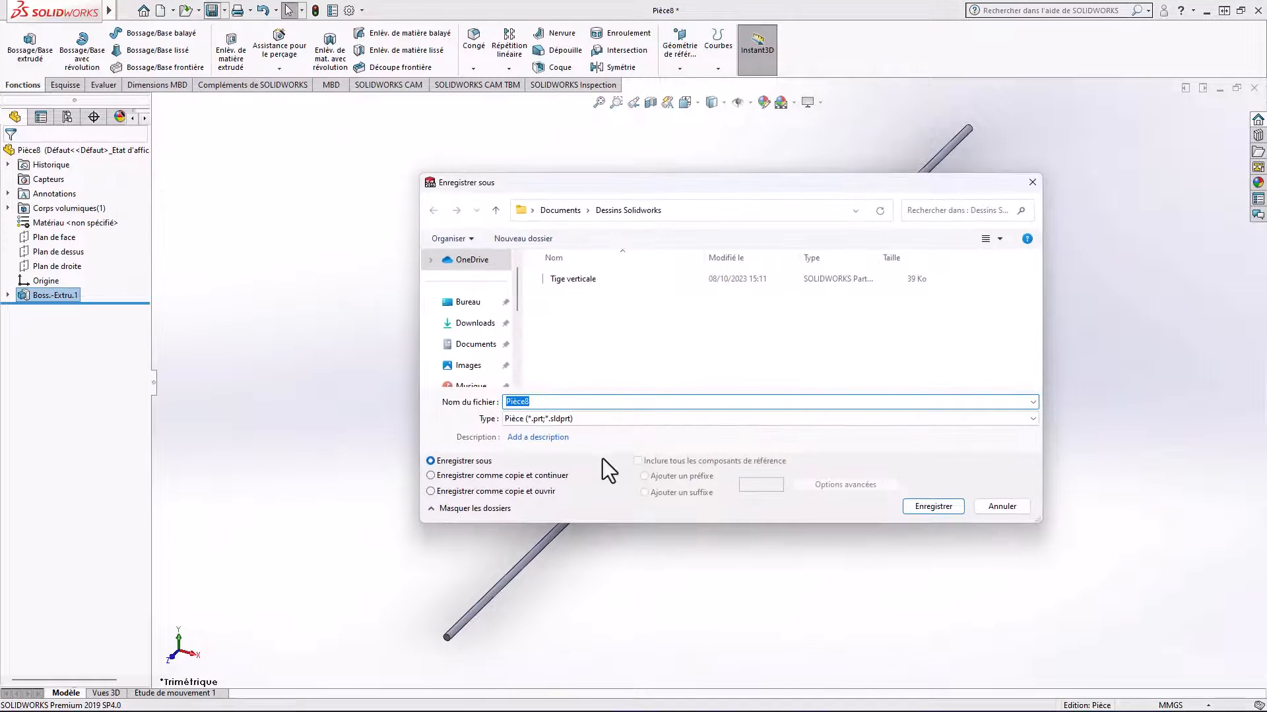
pyautogui.write('Tige horizontale')
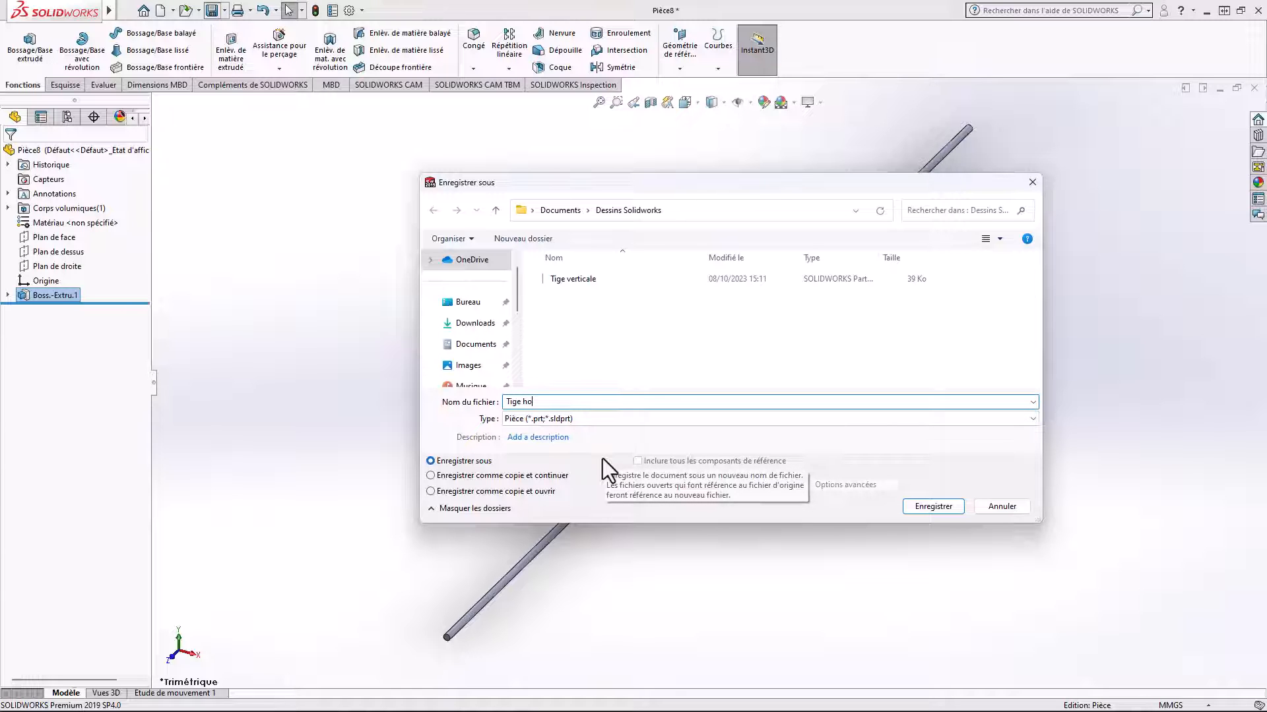
pyautogui.click(933, 507)
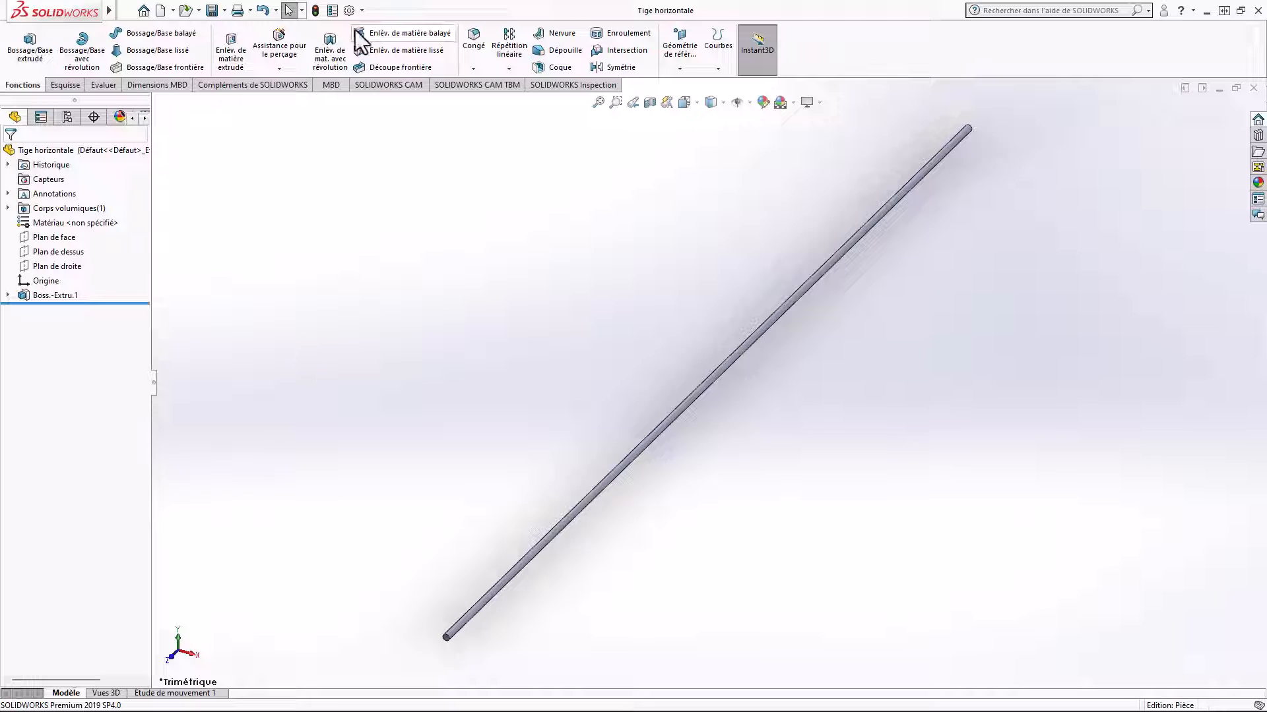
# Create an assembly from the current part and place the "Tige verticale" part as its first component.
pyautogui.click(131, 11)
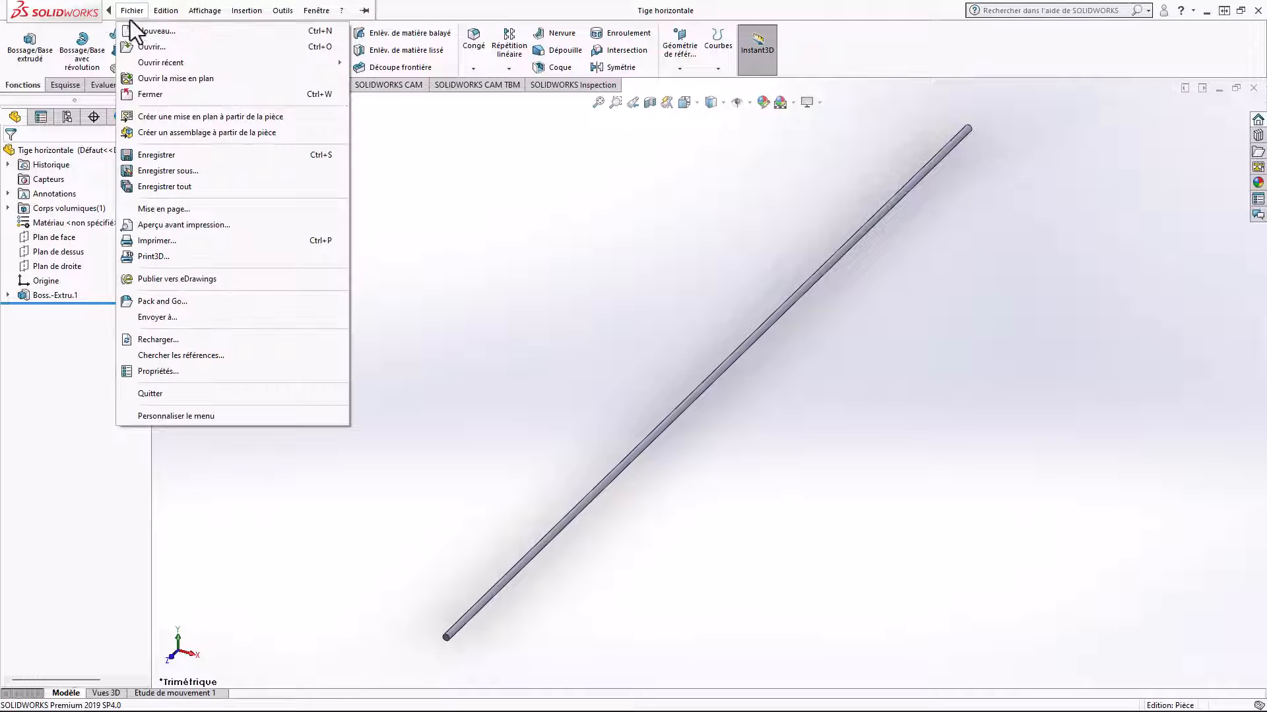
pyautogui.click(168, 133)
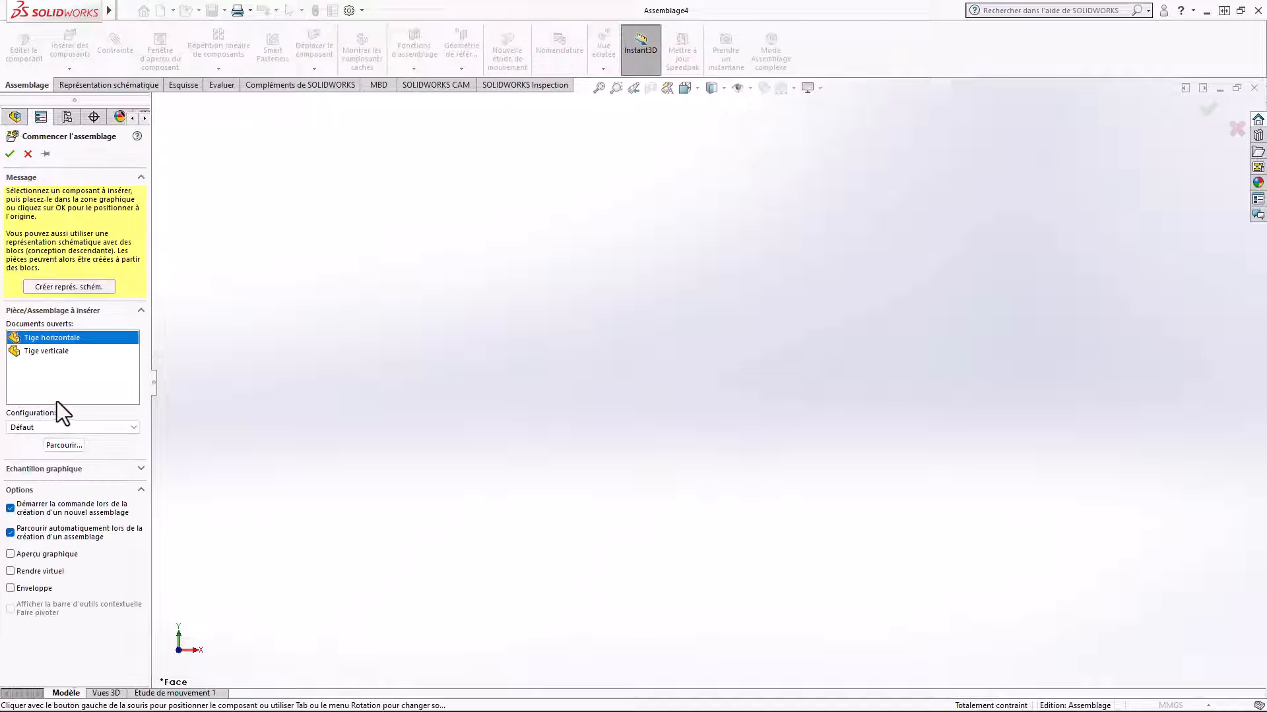
pyautogui.click(49, 353)
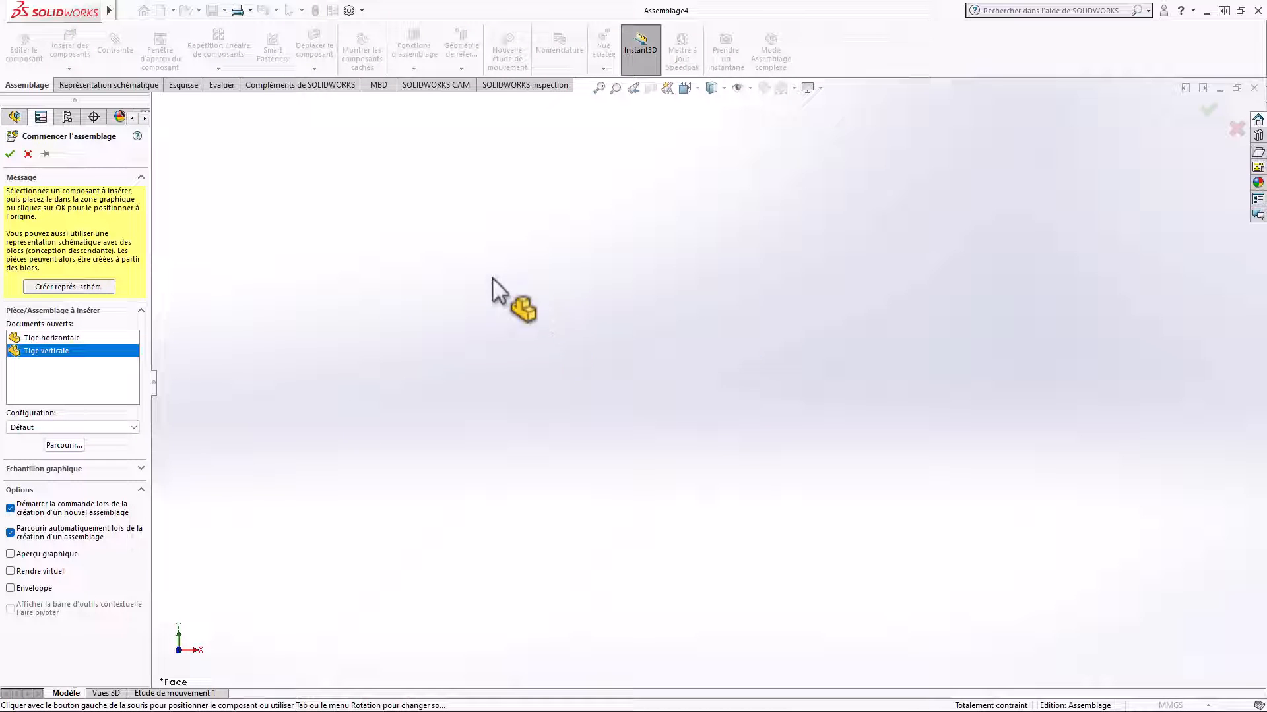
pyautogui.click(691, 346)
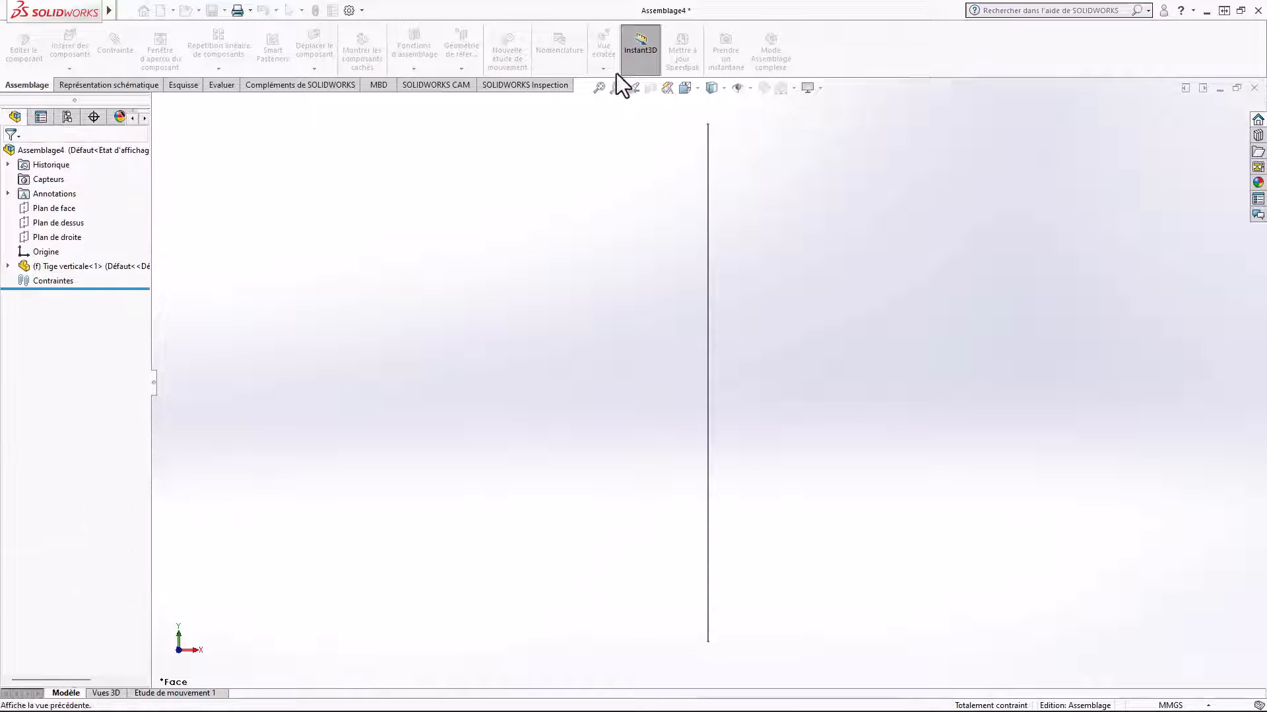
# Insert the "Tige horizontale" part into the assembly, beside the upper half of the vertical rod.
pyautogui.click(69, 44)
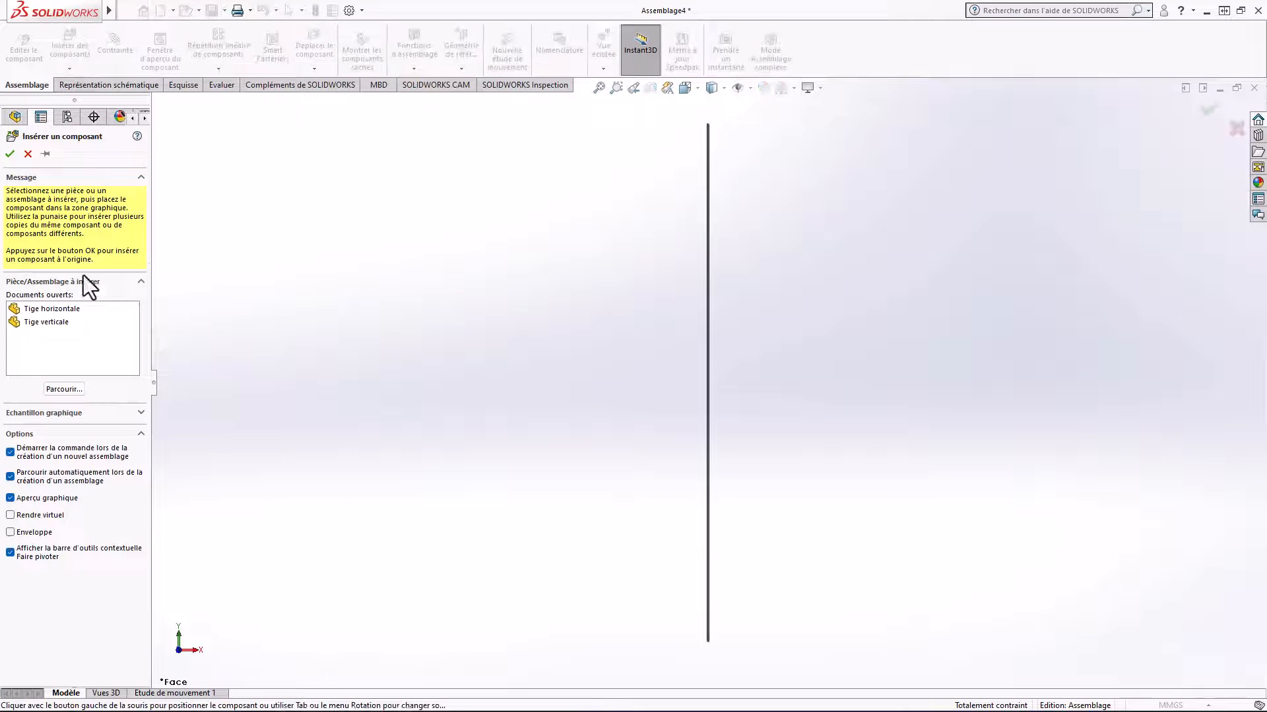
pyautogui.click(60, 310)
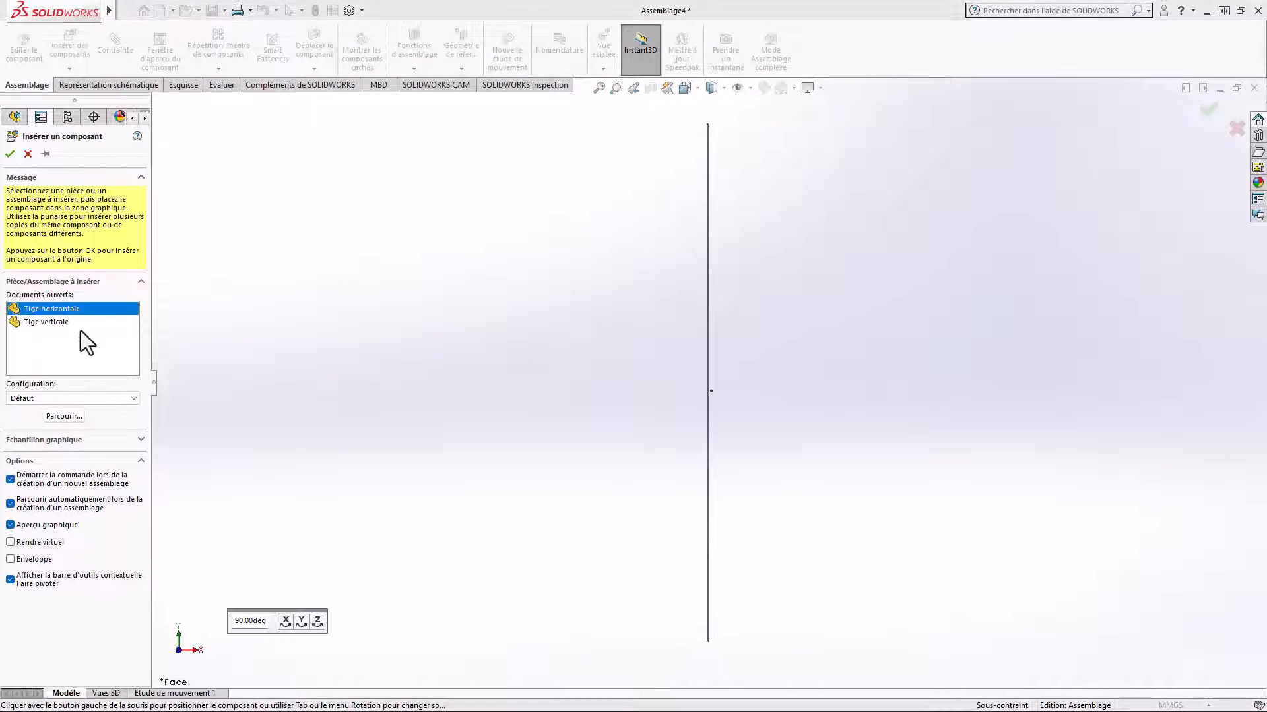
pyautogui.click(663, 240)
# Add a parallel mate (Parallèle) between the Plan de face of Tige verticale and the Plan de droite of Tige horizontale.
pyautogui.click(694, 88)
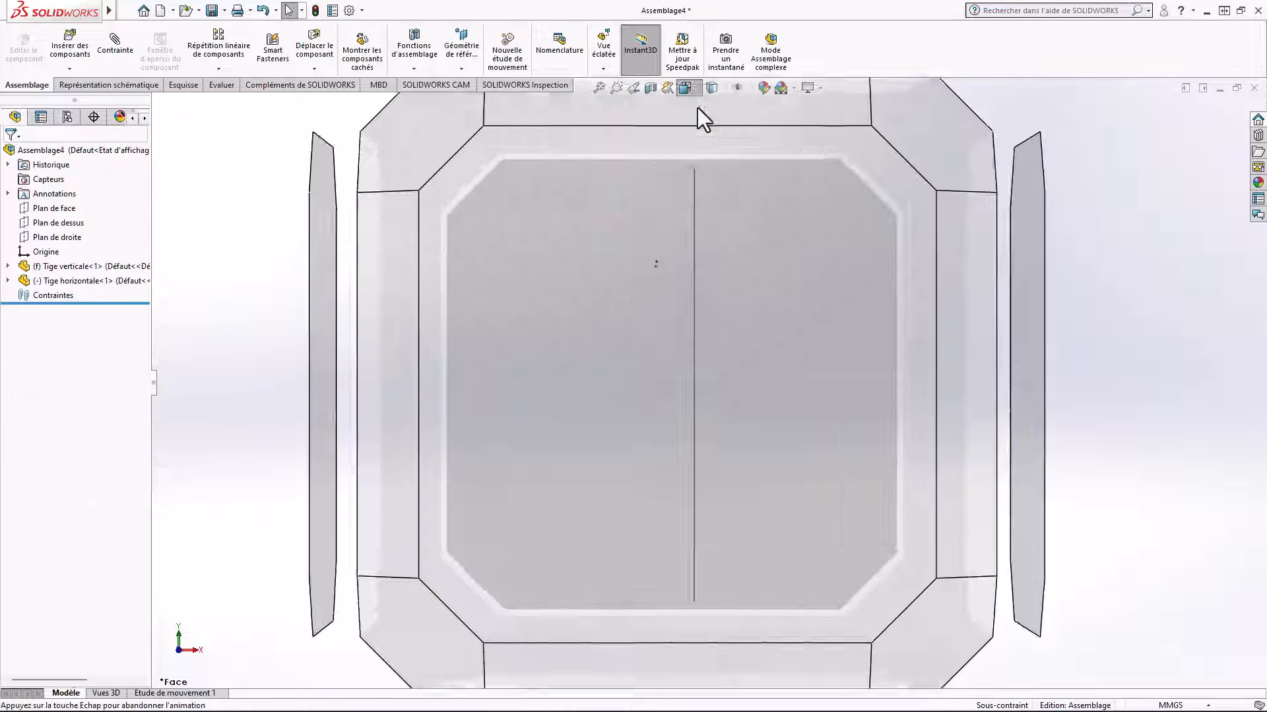
pyautogui.click(774, 126)
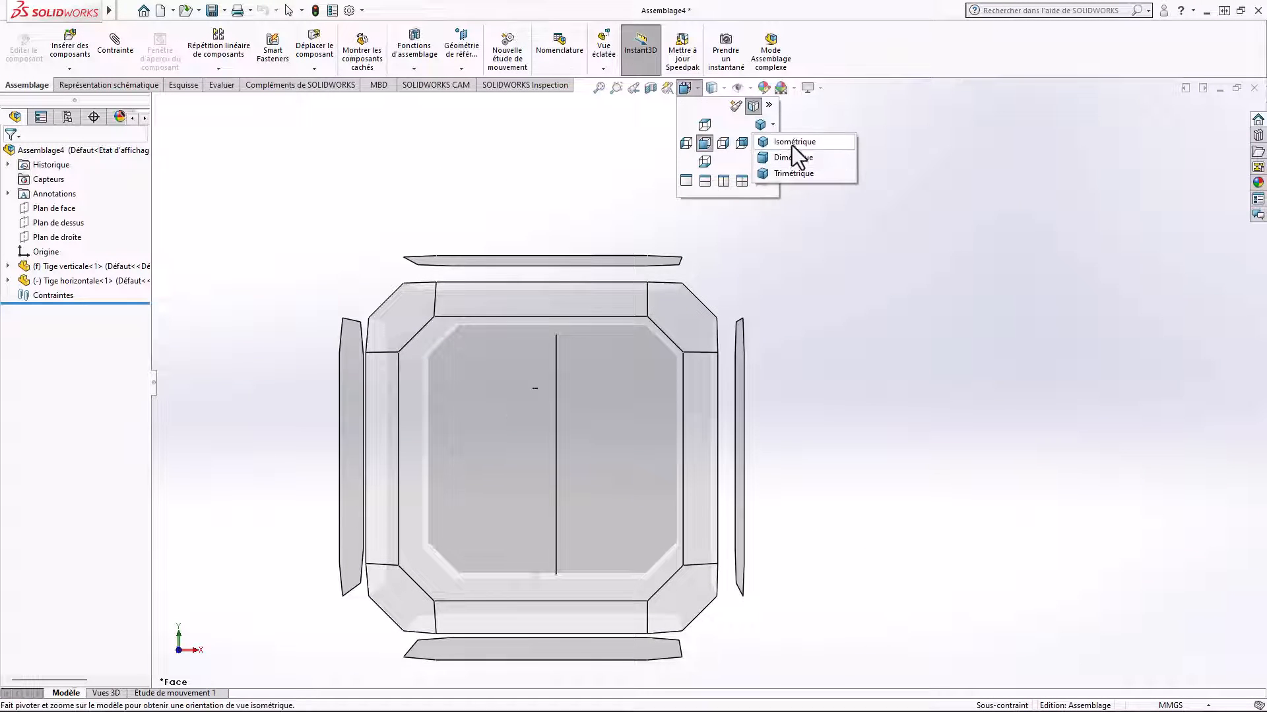
pyautogui.click(792, 145)
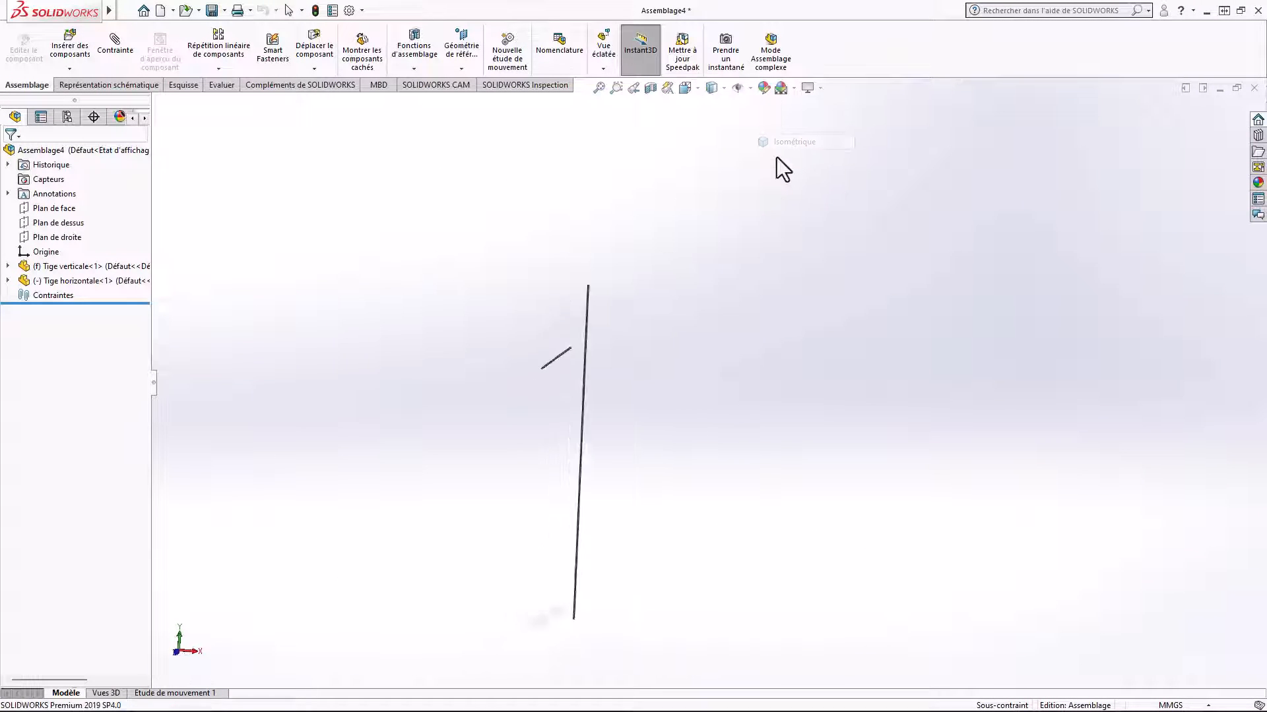
pyautogui.click(616, 88)
pyautogui.moveTo(689, 213); pyautogui.dragTo(752, 277)
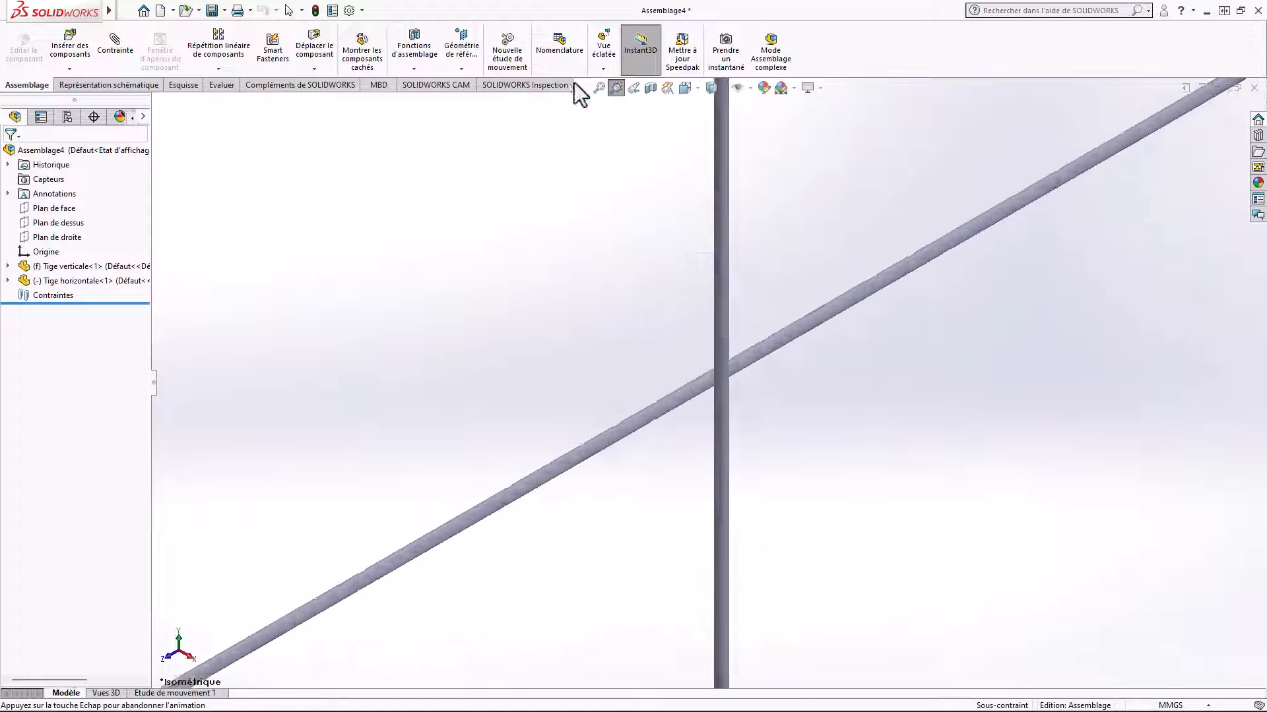
pyautogui.click(616, 88)
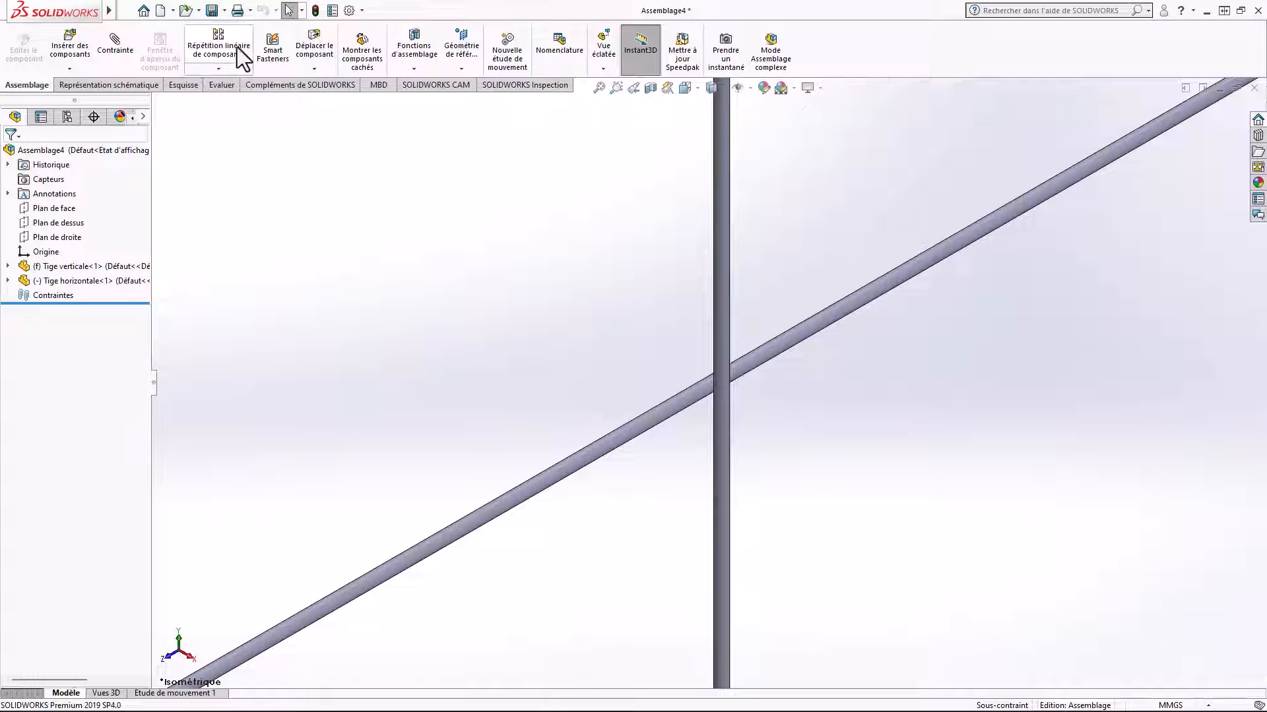
pyautogui.click(121, 60)
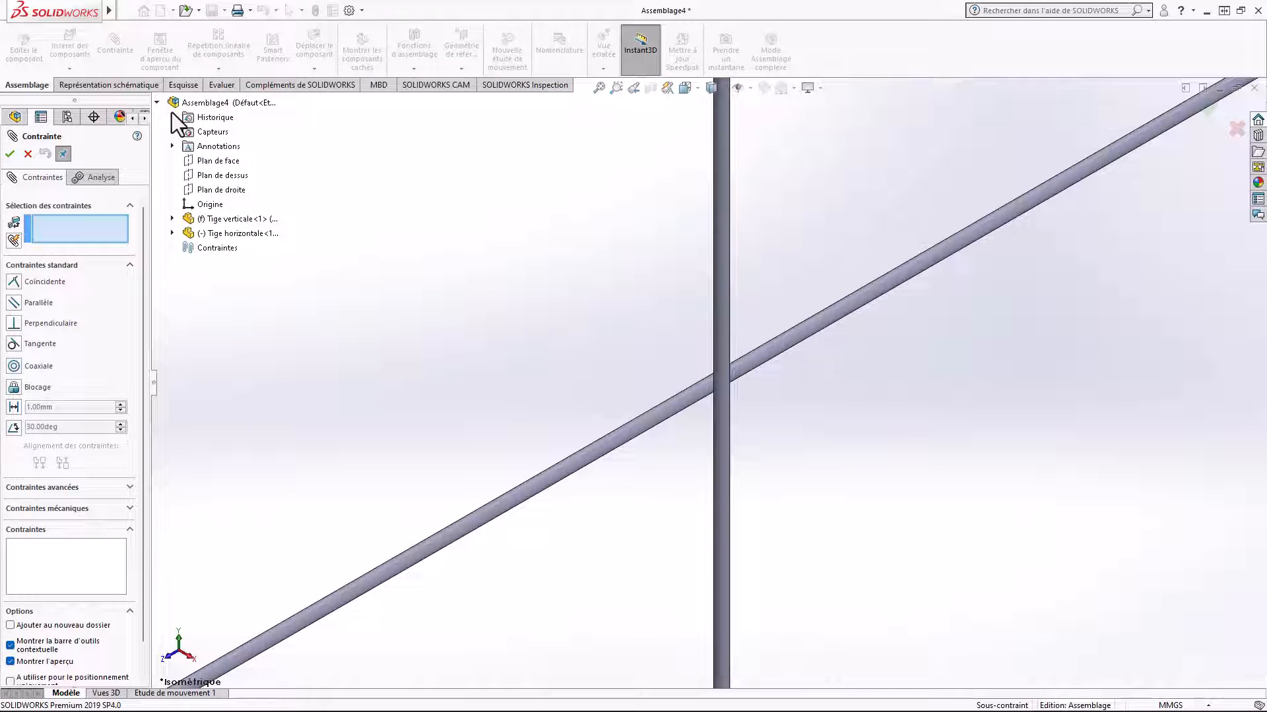
pyautogui.click(173, 219)
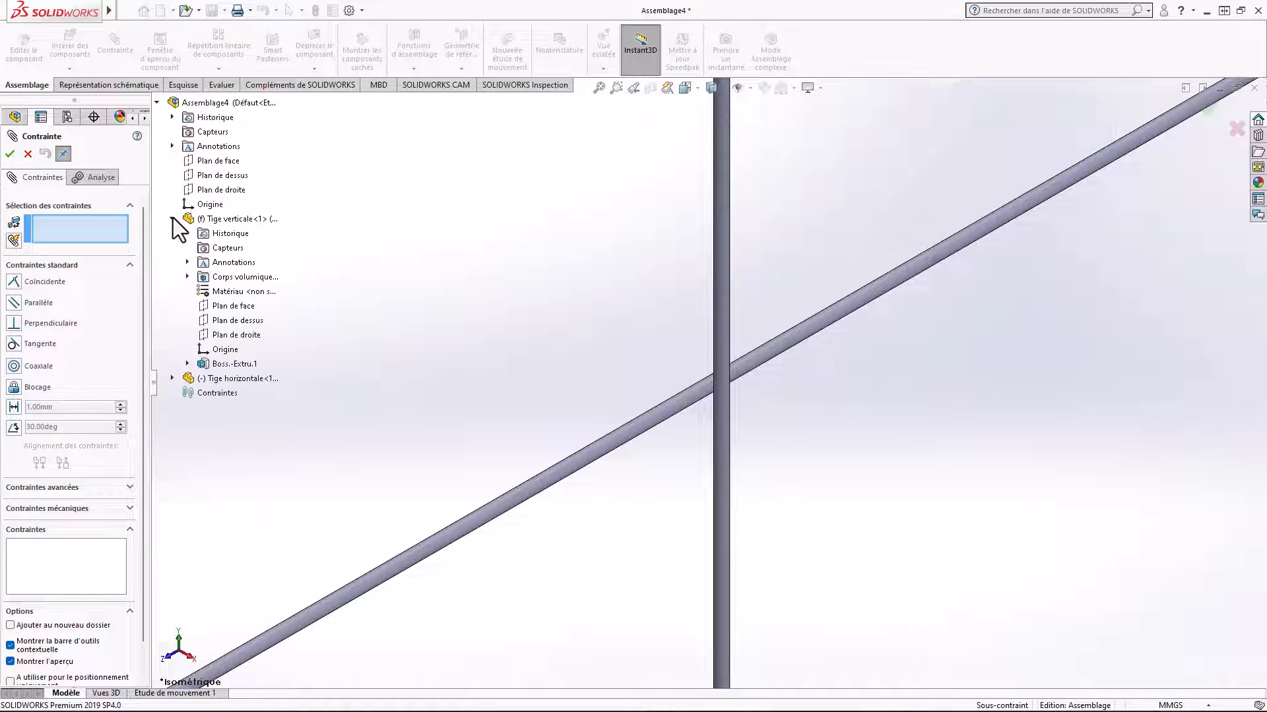
pyautogui.click(239, 307)
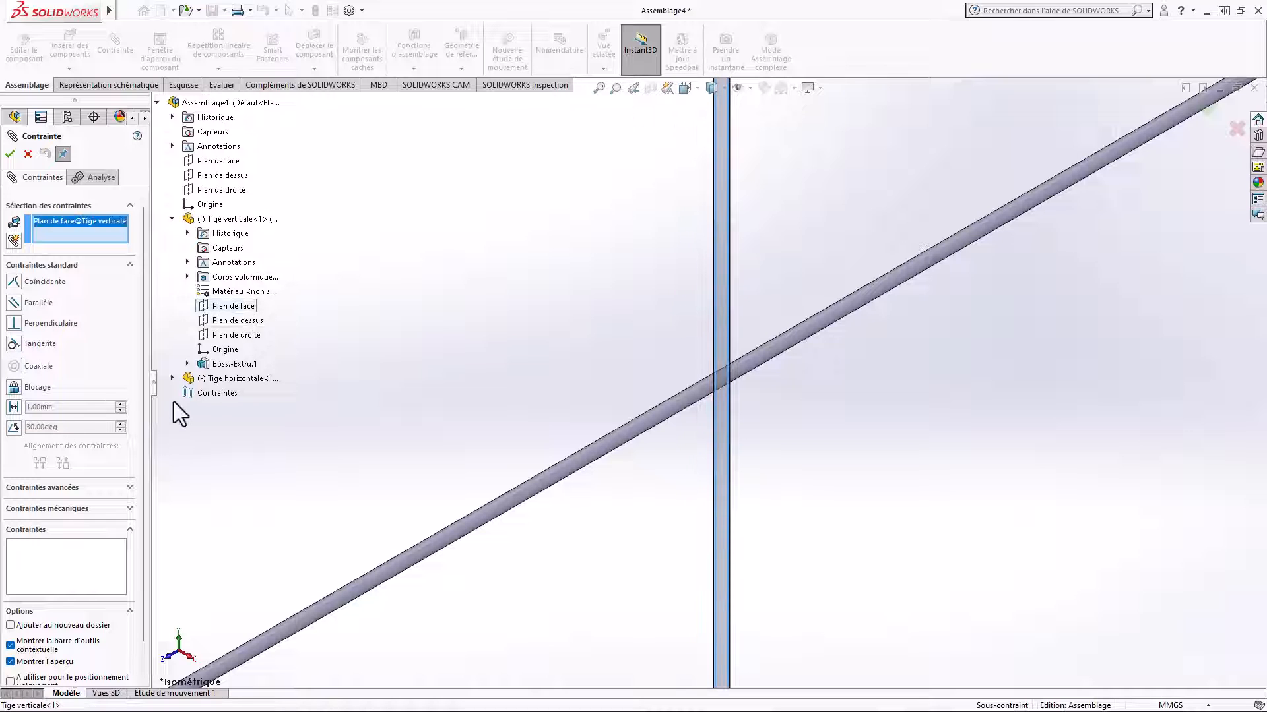
pyautogui.click(172, 379)
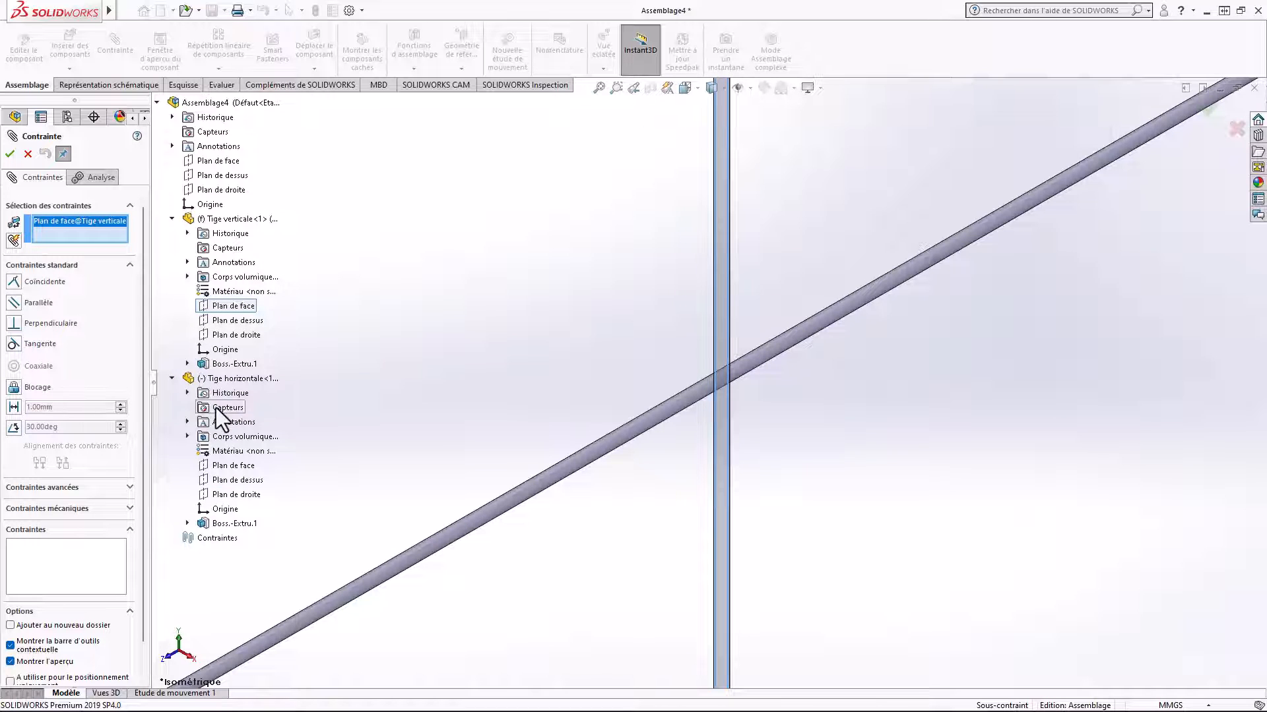
pyautogui.click(233, 494)
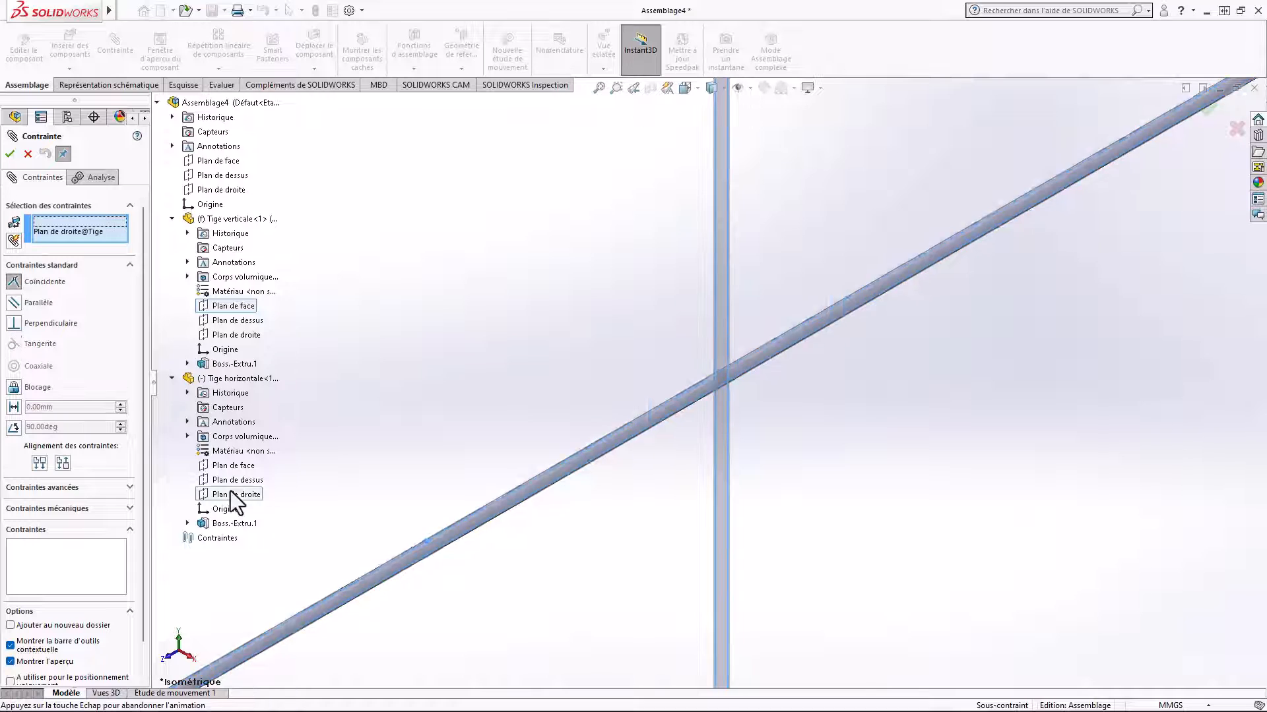
pyautogui.click(14, 304)
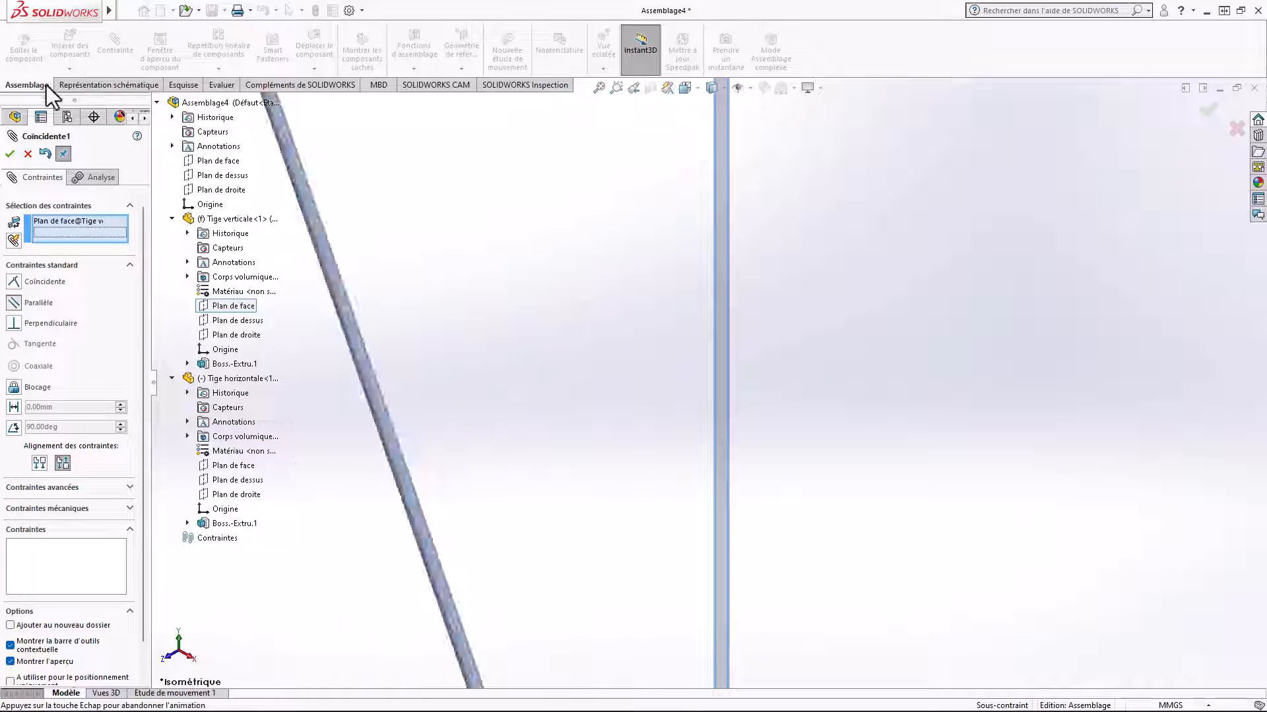
pyautogui.click(10, 154)
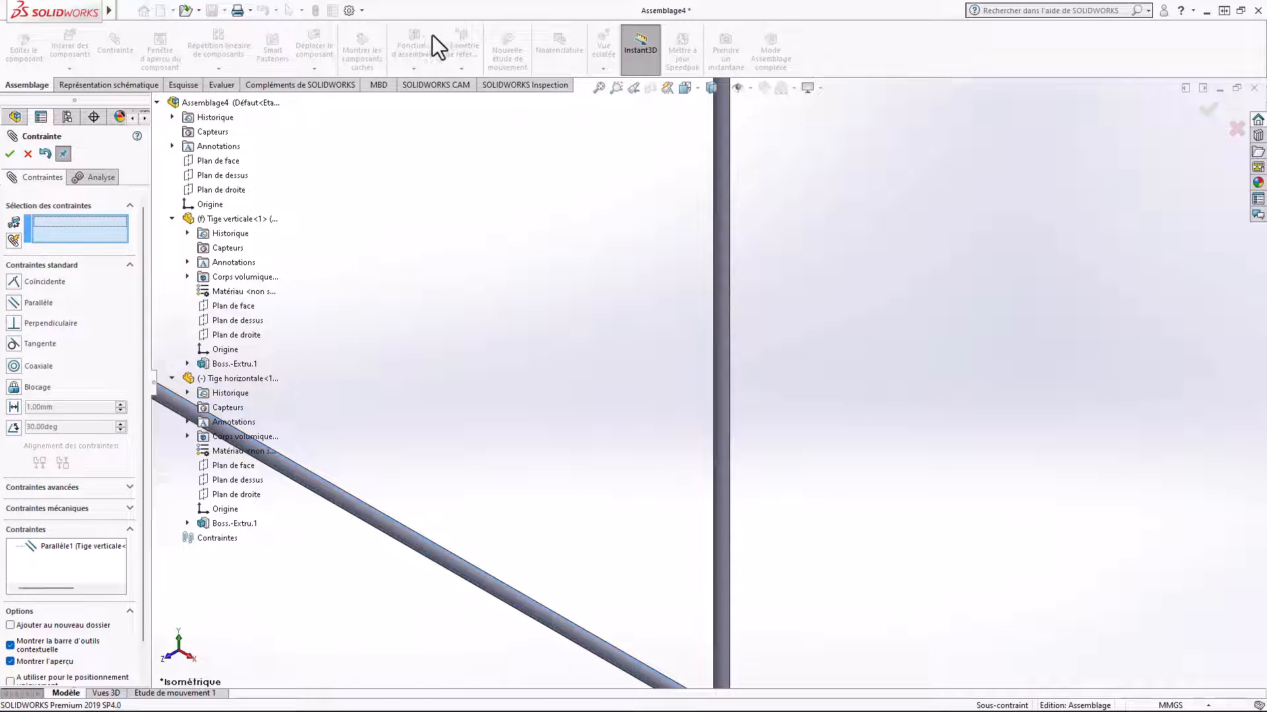
# Finish mating and move the horizontal rod with free movement (Glissement libre) so it no longer intersects the vertical rod.
pyautogui.click(602, 90)
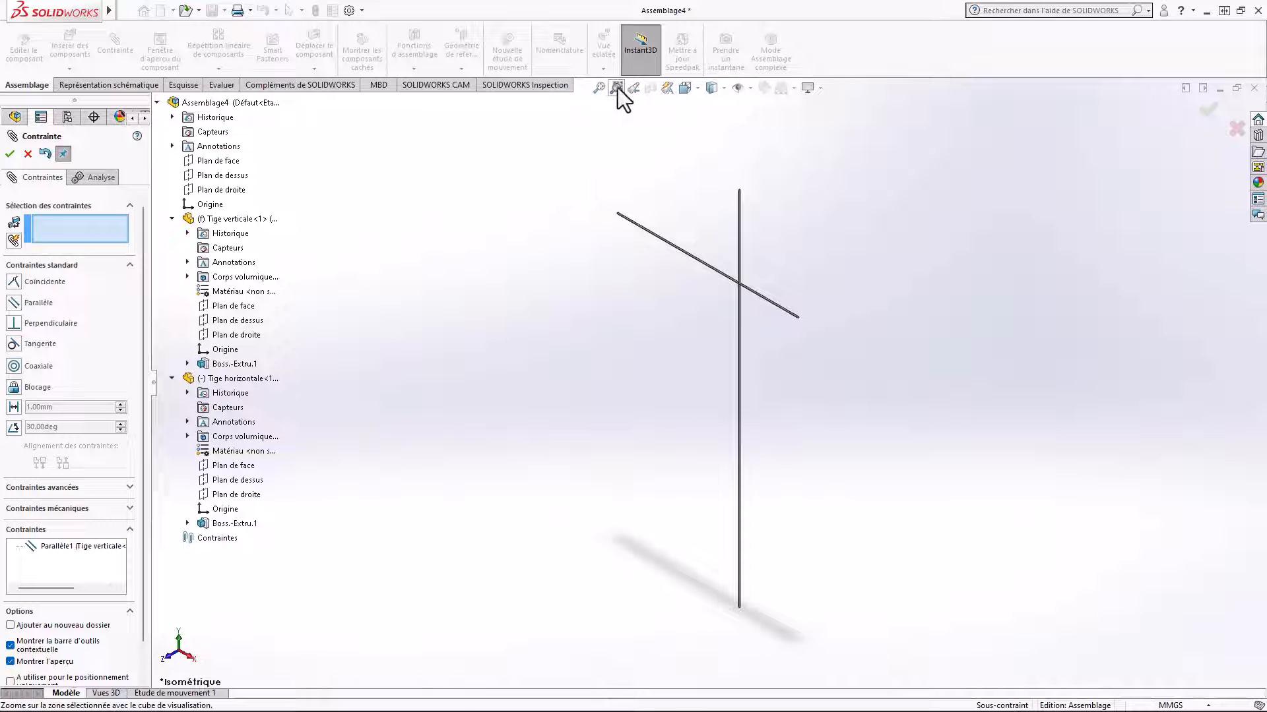
pyautogui.click(616, 88)
pyautogui.moveTo(724, 274); pyautogui.dragTo(785, 314)
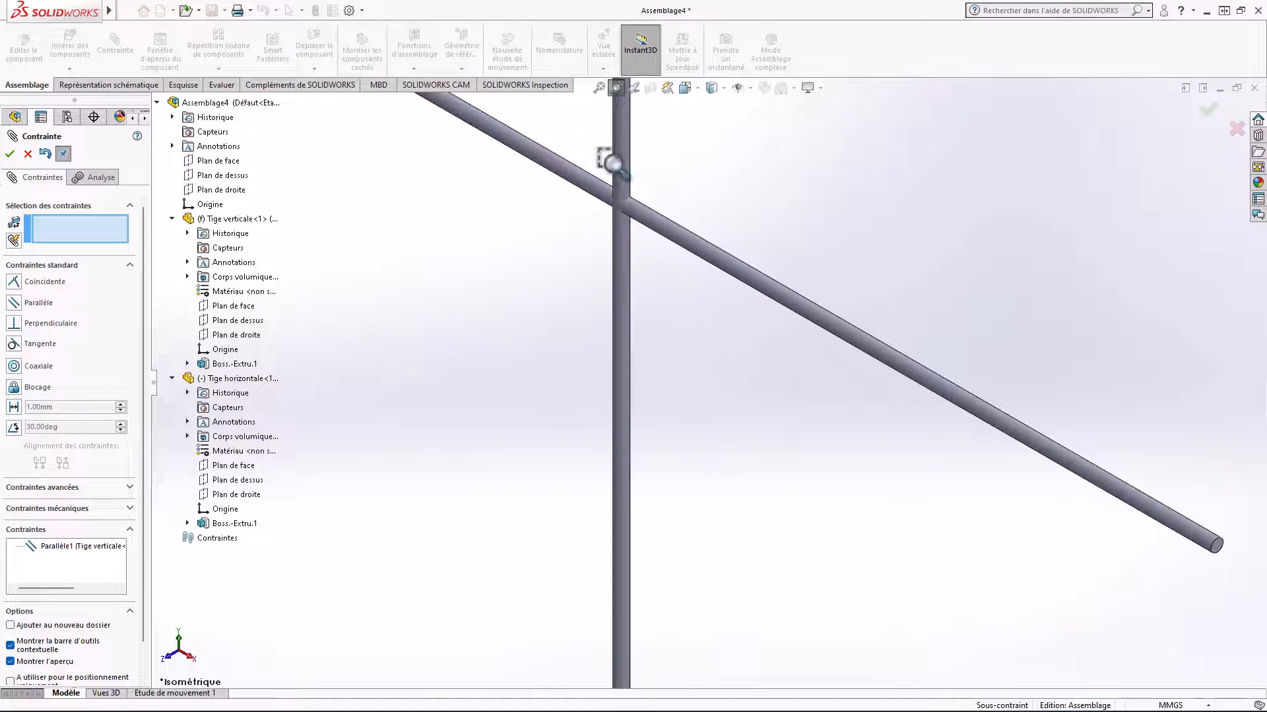
pyautogui.moveTo(605, 157); pyautogui.dragTo(646, 242)
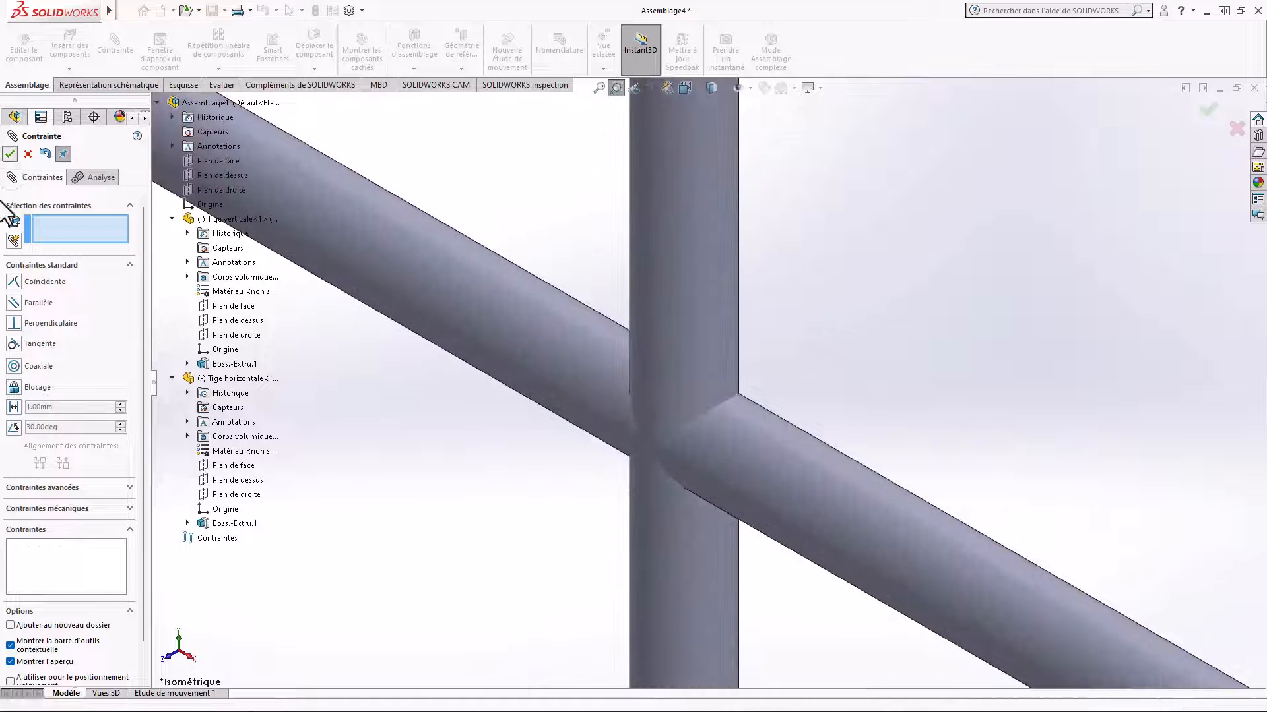
pyautogui.click(10, 154)
pyautogui.click(307, 67)
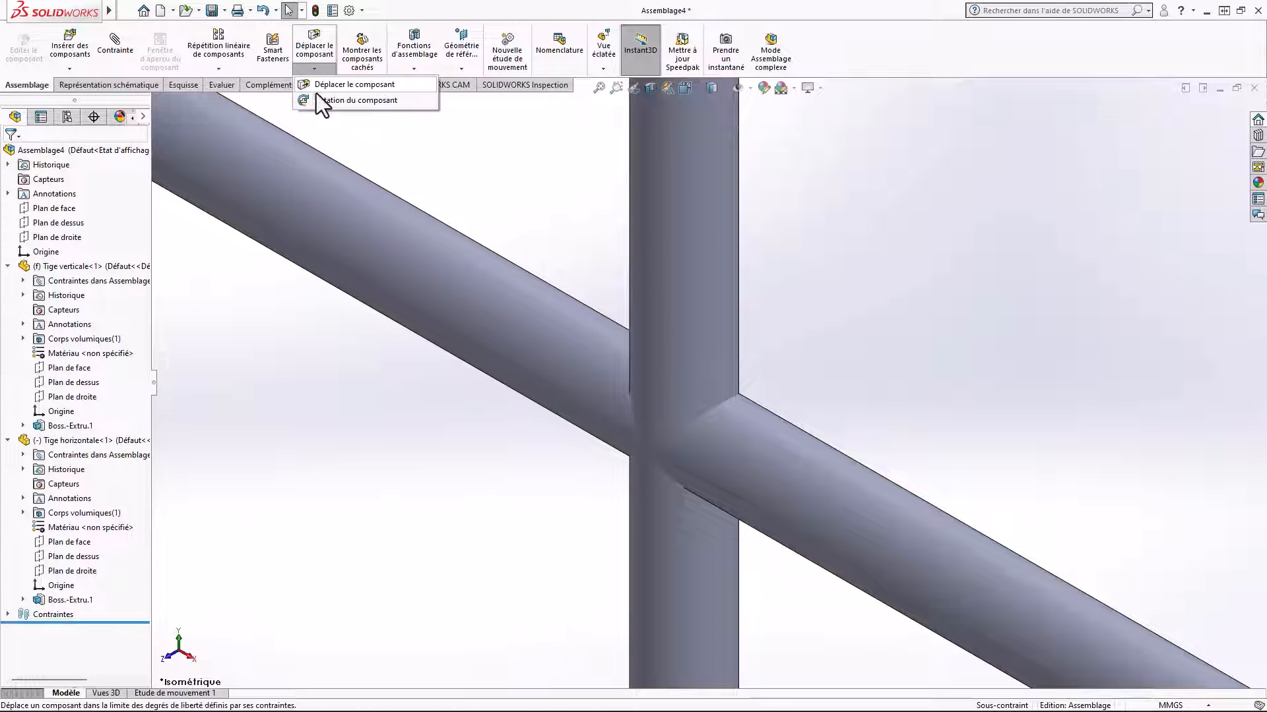
pyautogui.click(334, 88)
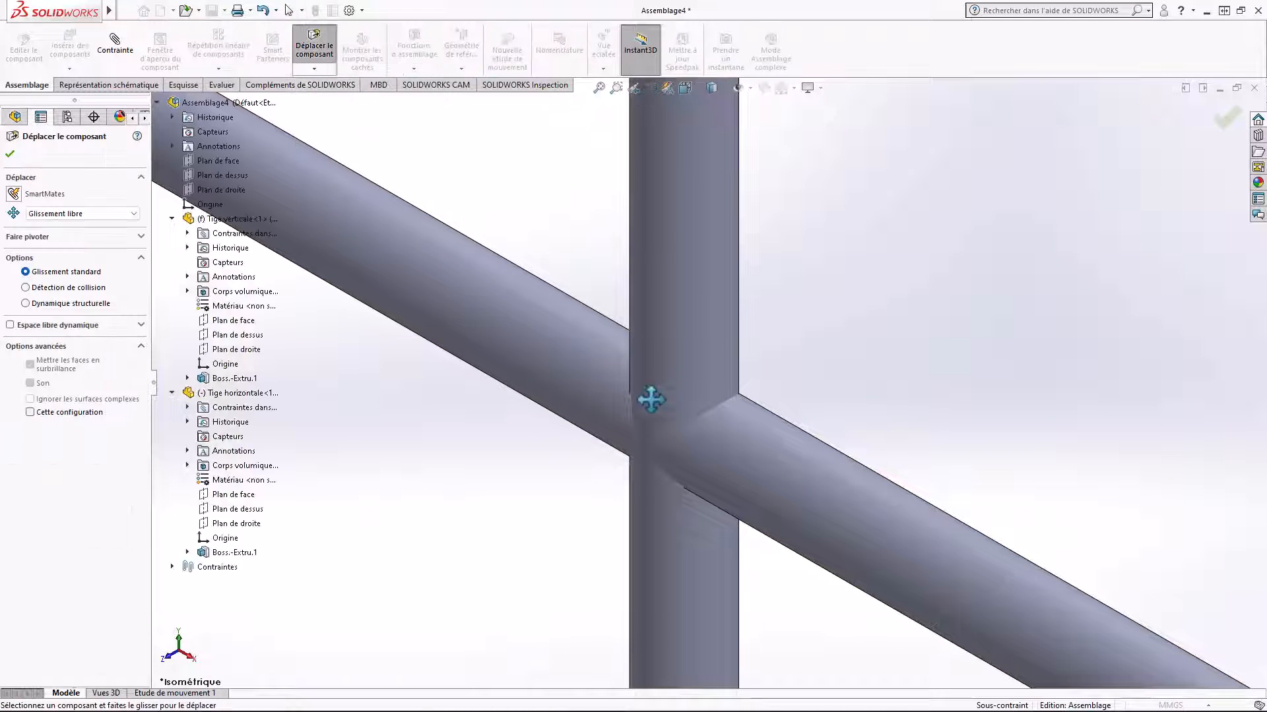
pyautogui.moveTo(763, 466); pyautogui.dragTo(1126, 438)
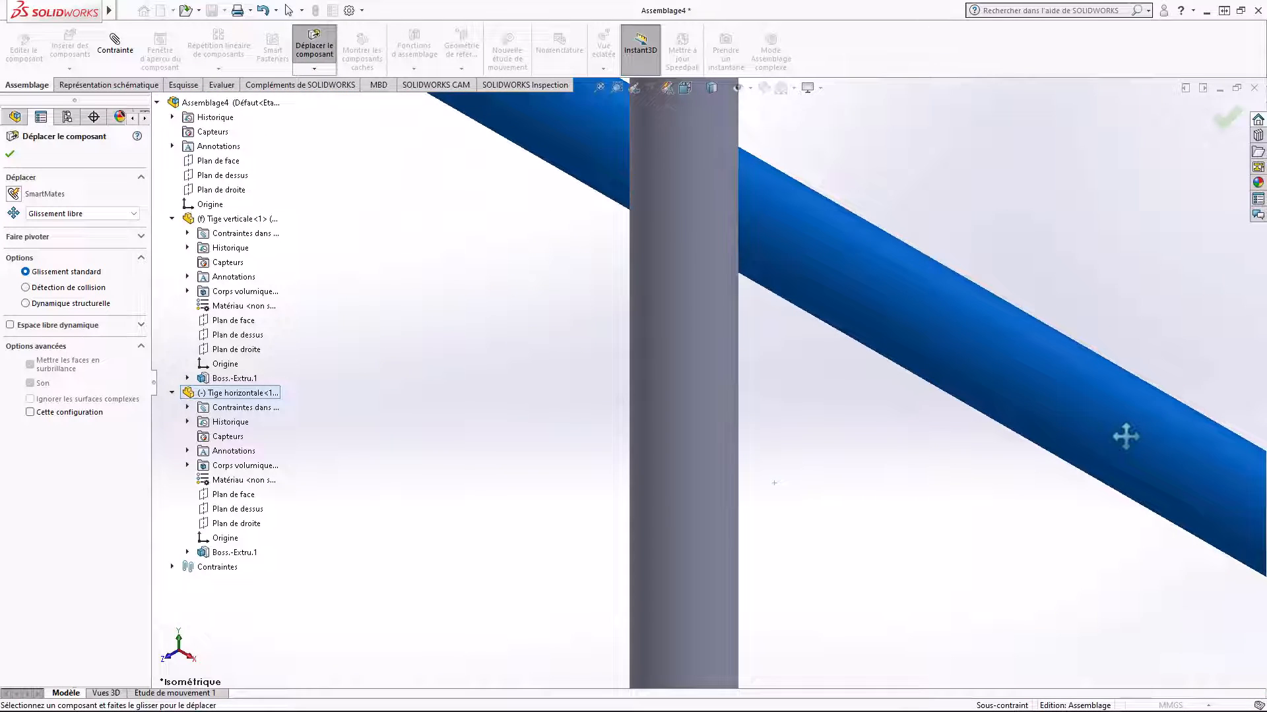
pyautogui.click(598, 85)
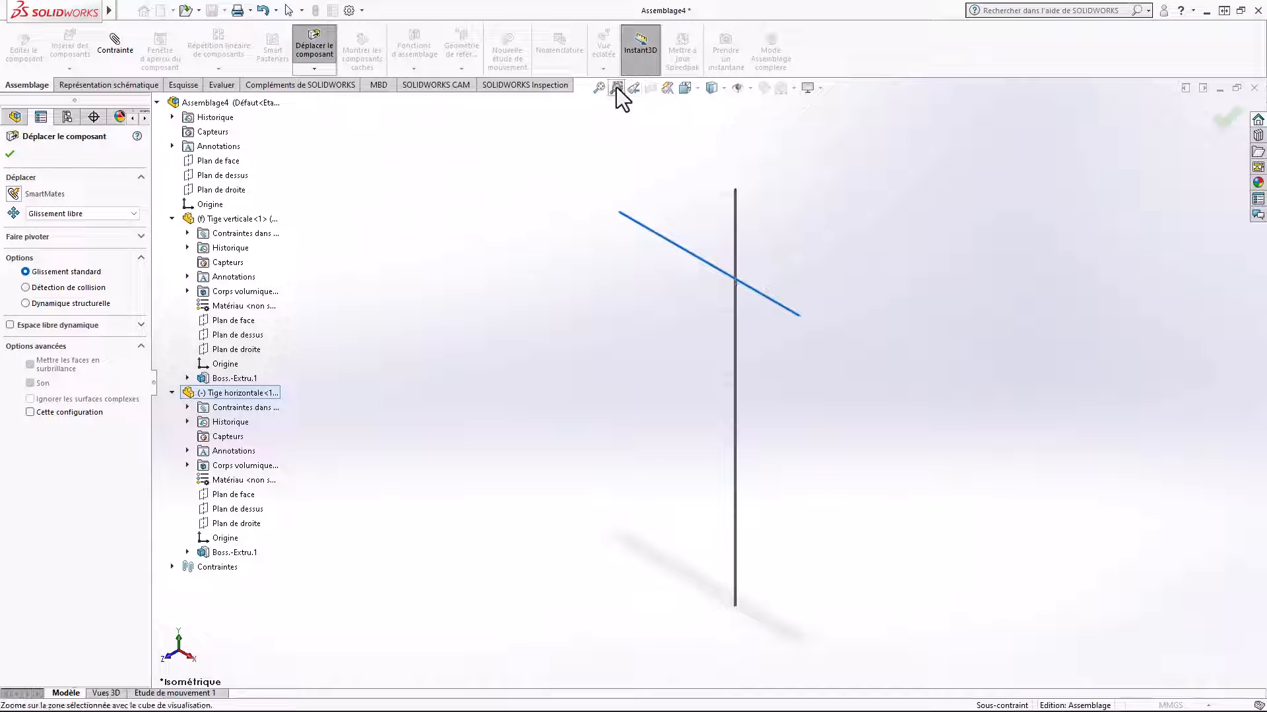
pyautogui.click(617, 87)
pyautogui.moveTo(594, 147); pyautogui.dragTo(780, 277)
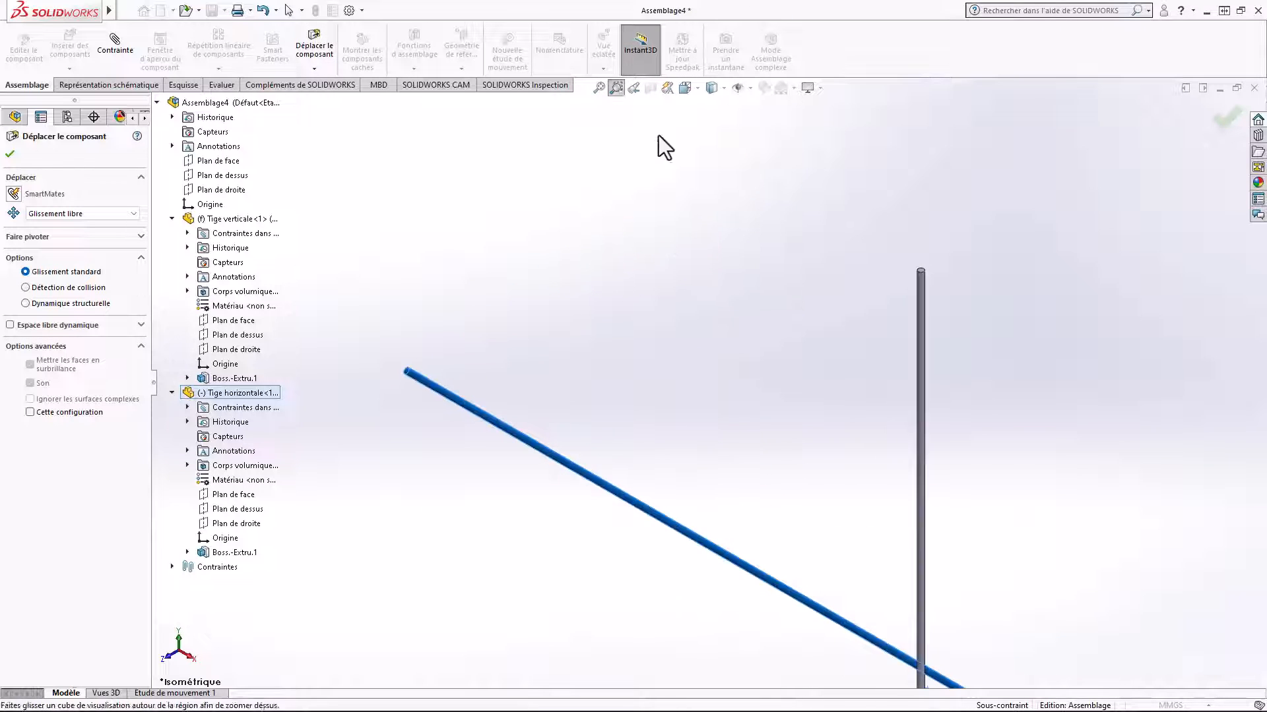
pyautogui.press('Escape')
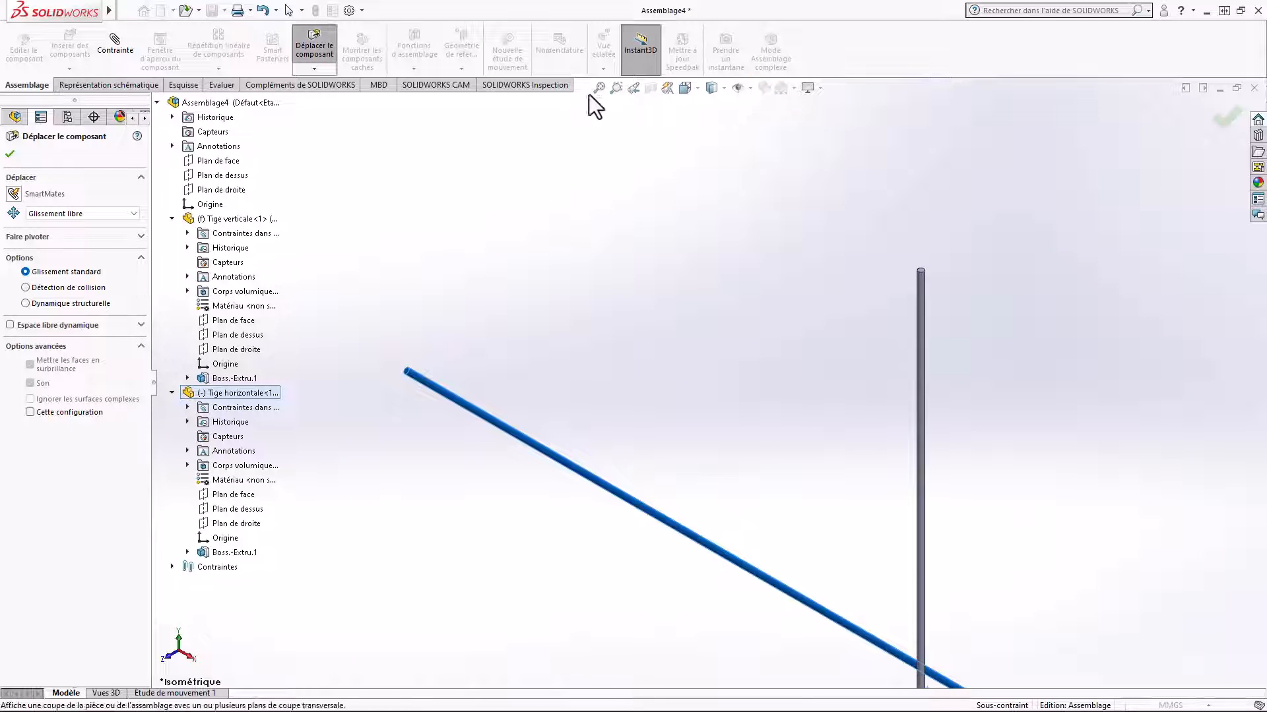
pyautogui.click(10, 153)
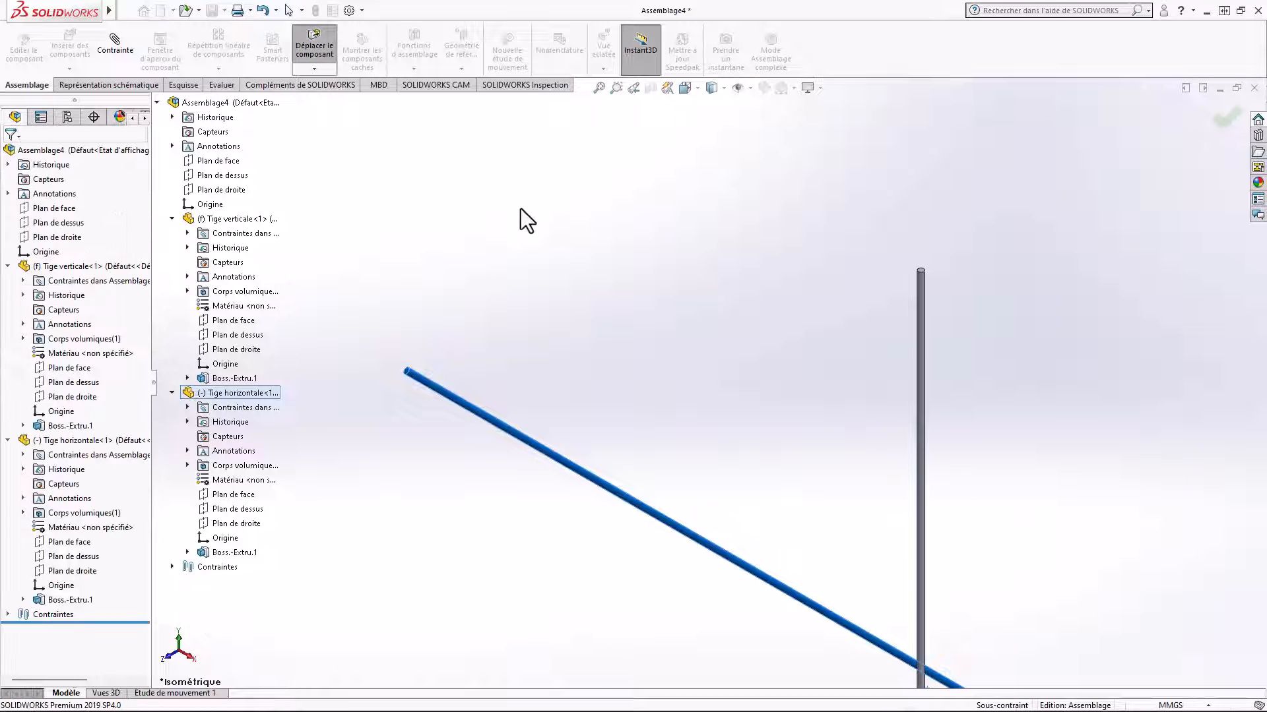
# Add a tangent mate (Tangente) between the vertical rod's top end face and the horizontal rod's cylindrical face.
pyautogui.click(113, 52)
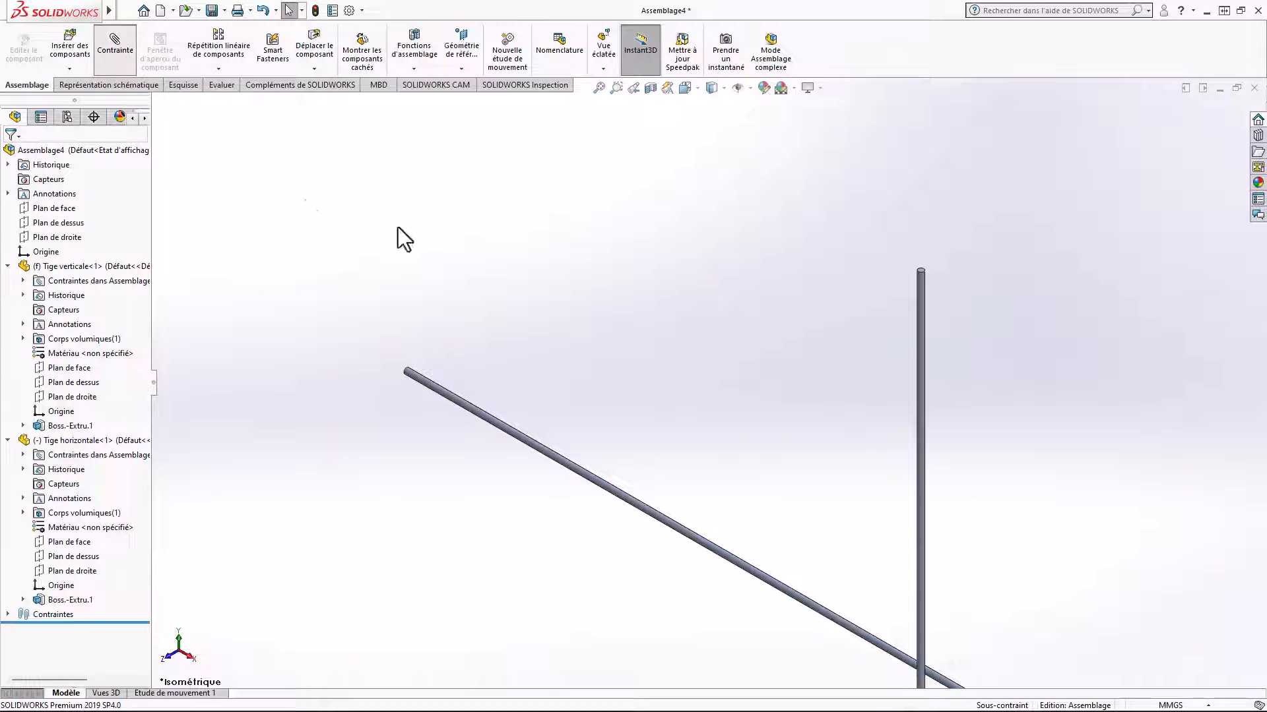
pyautogui.click(616, 88)
pyautogui.moveTo(904, 258); pyautogui.dragTo(957, 310)
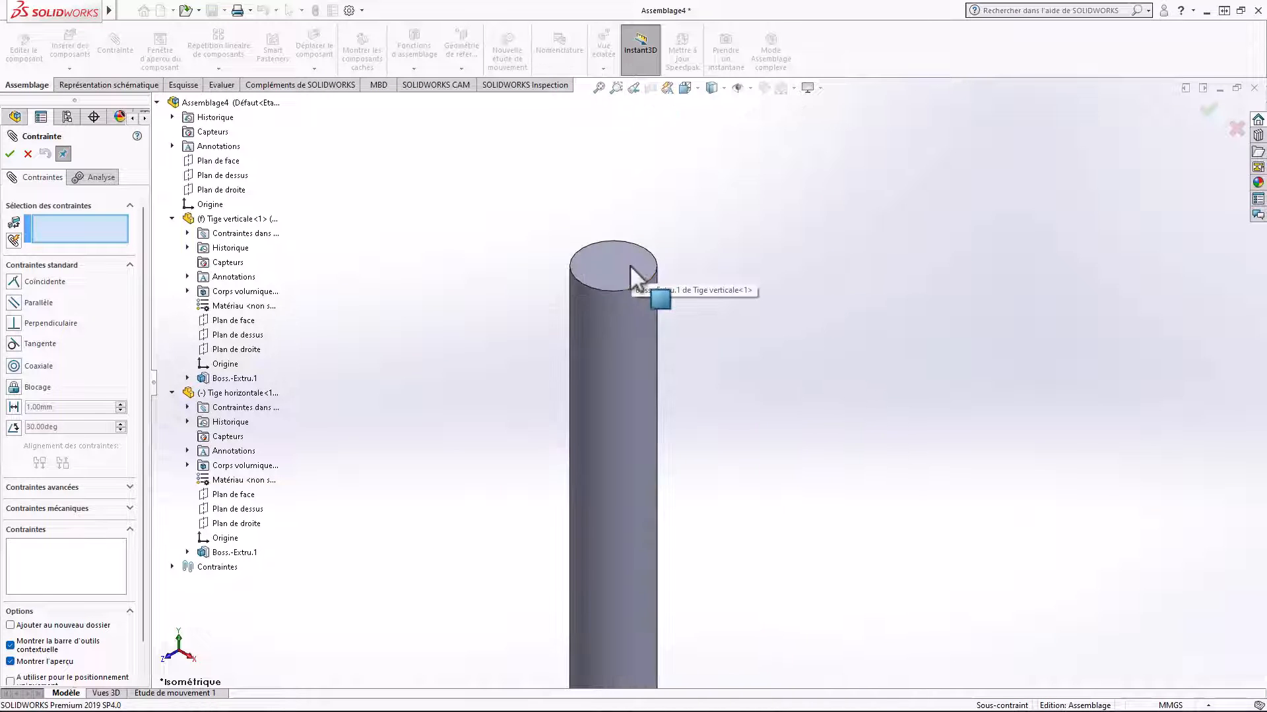
pyautogui.click(632, 270)
pyautogui.click(600, 86)
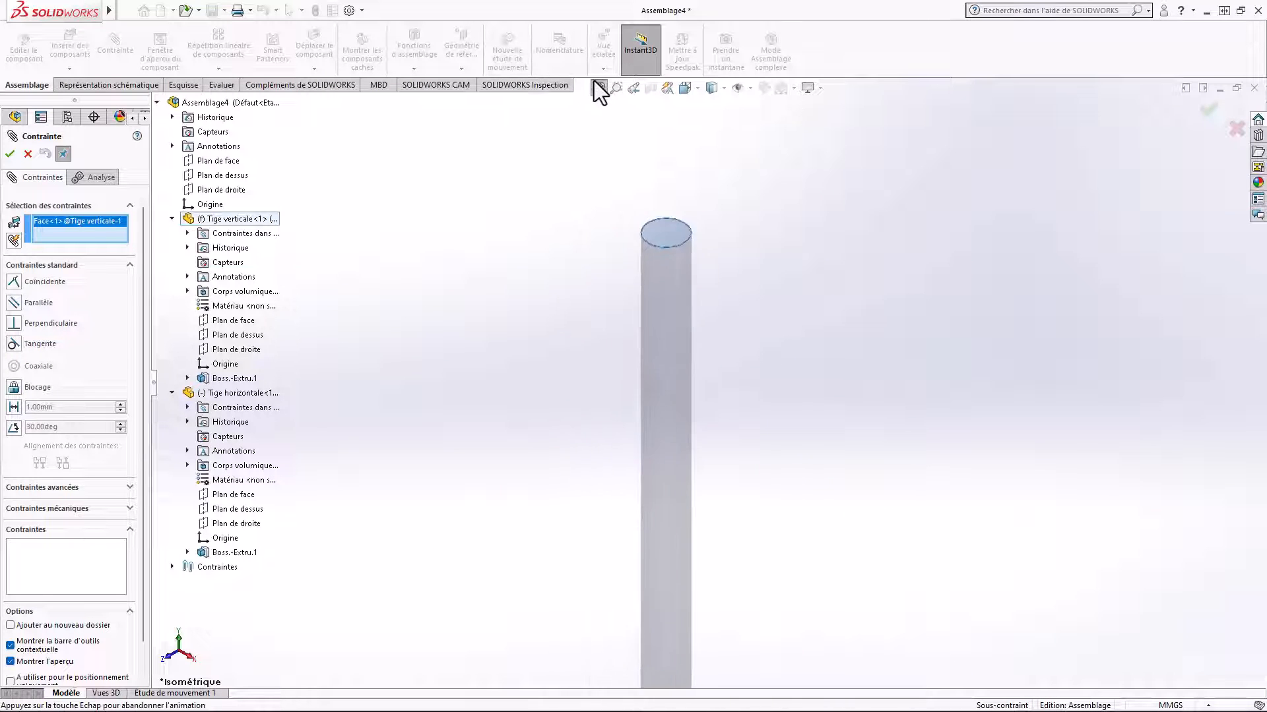
pyautogui.click(658, 247)
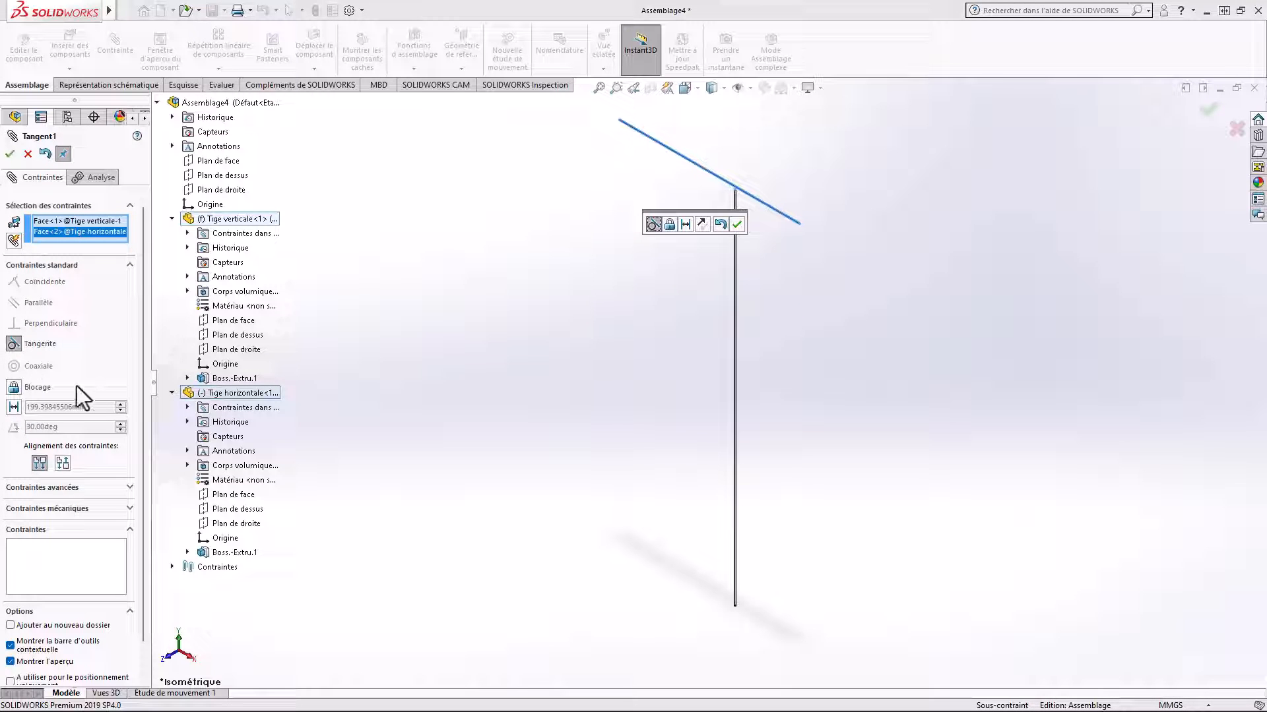
pyautogui.click(10, 154)
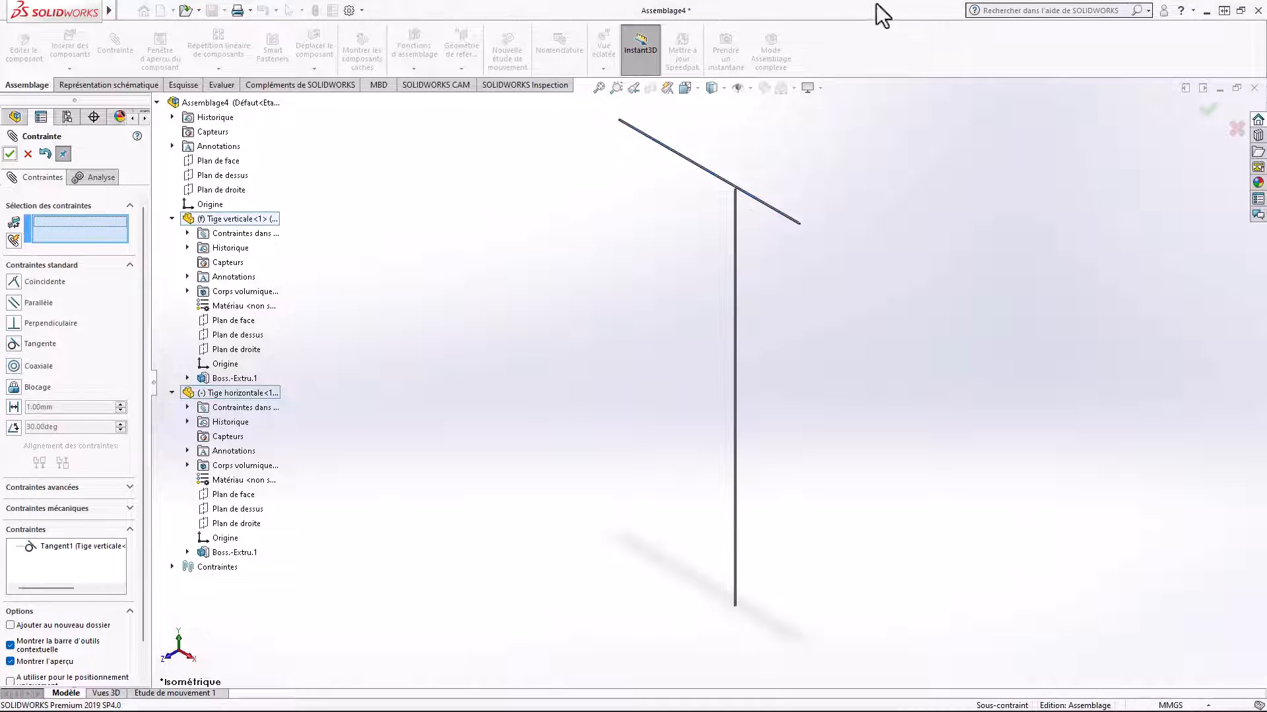
# Finish mating and move the horizontal rod lengthwise until its end lies beside the vertical rod's top.
pyautogui.click(616, 88)
pyautogui.moveTo(712, 158); pyautogui.dragTo(766, 224)
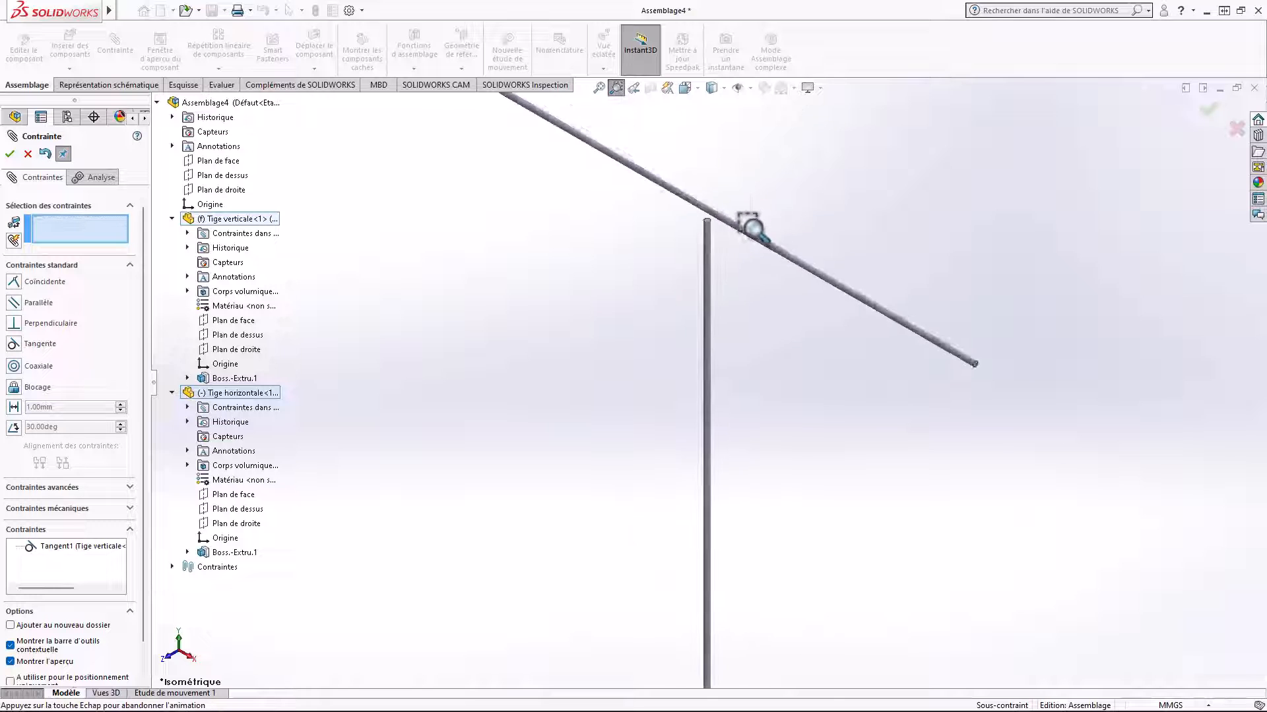
pyautogui.moveTo(648, 283); pyautogui.dragTo(788, 426)
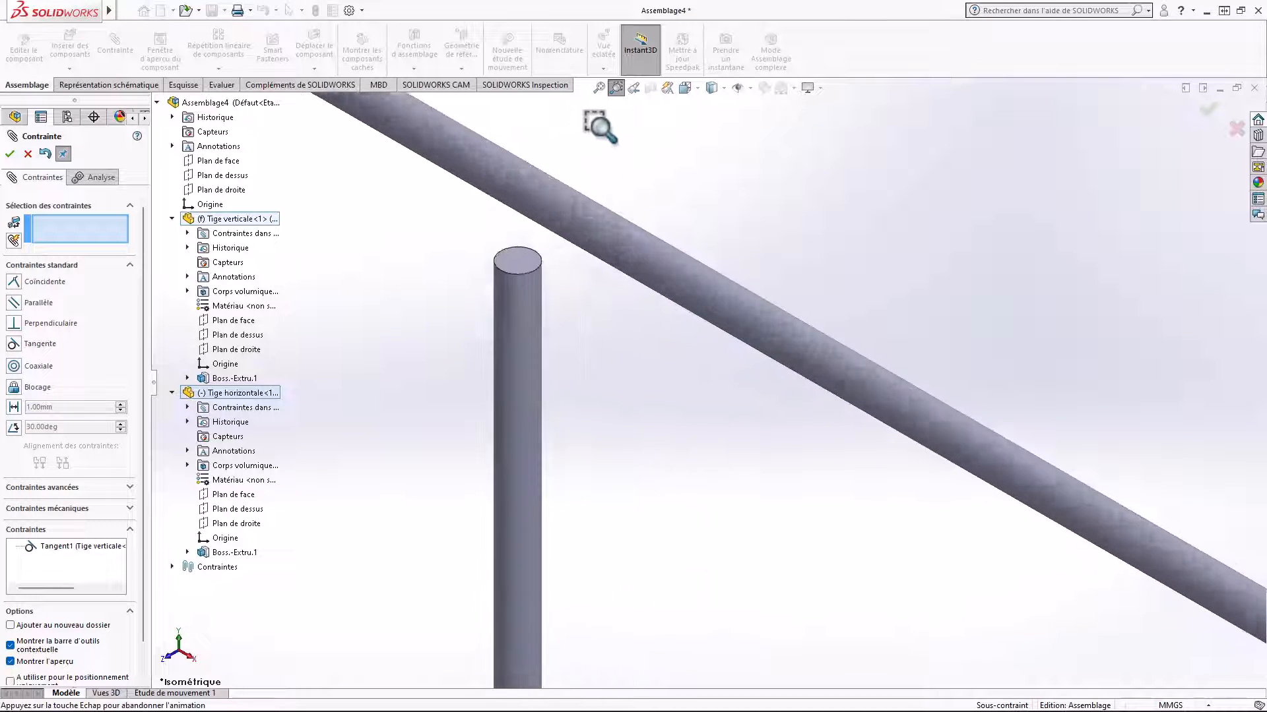
pyautogui.click(28, 155)
pyautogui.press('Escape')
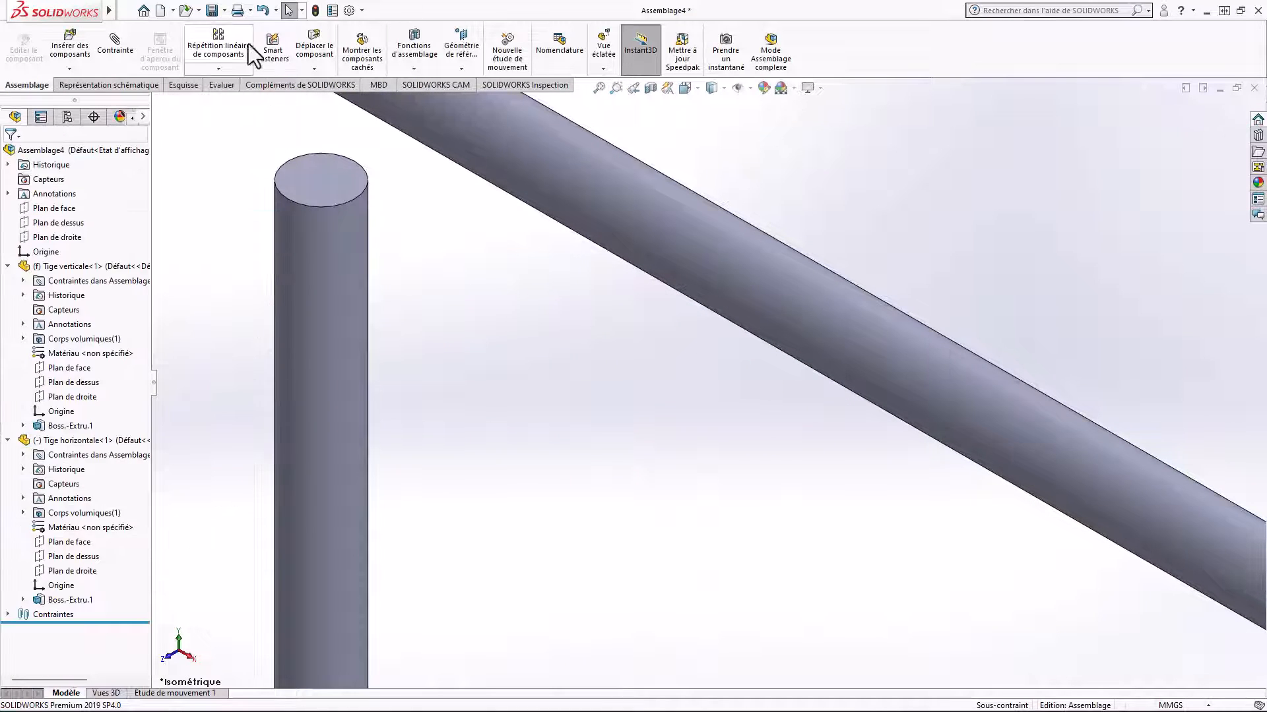
pyautogui.click(320, 71)
pyautogui.moveTo(545, 158); pyautogui.dragTo(570, 330)
pyautogui.moveTo(532, 281); pyautogui.dragTo(580, 288)
pyautogui.click(600, 90)
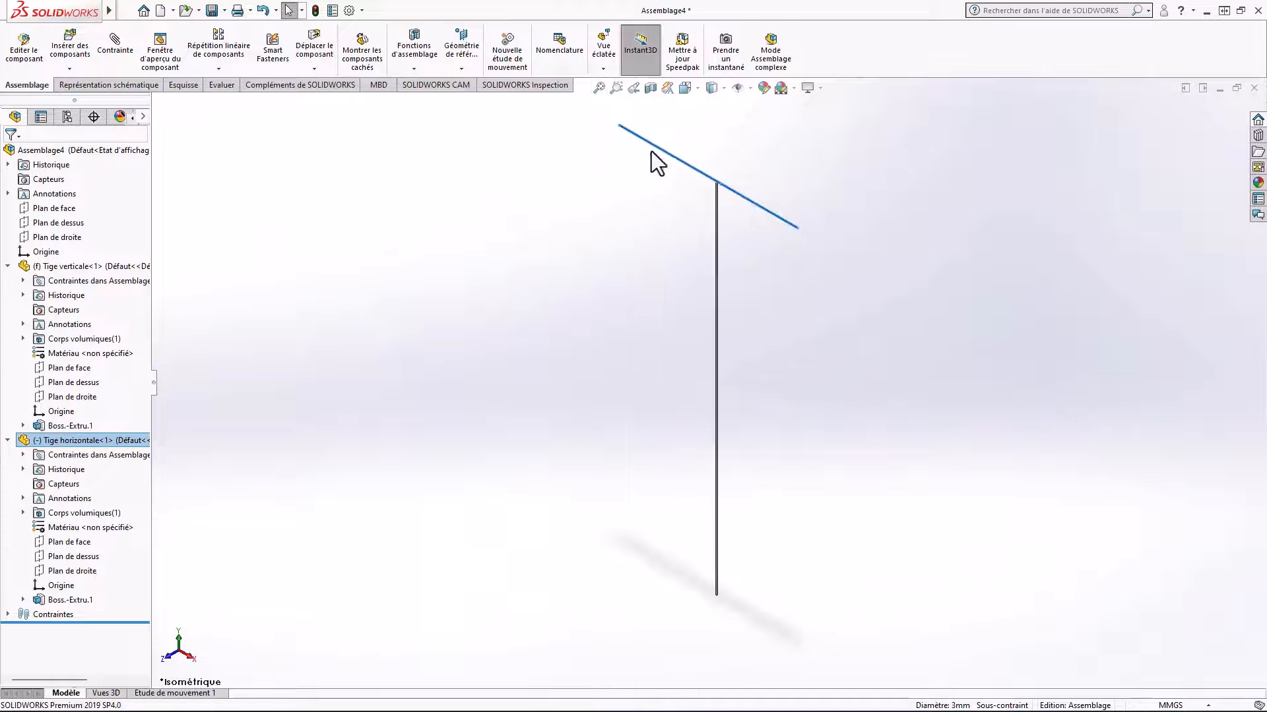
pyautogui.moveTo(660, 157); pyautogui.dragTo(789, 232)
# Add a 3 mm distance mate between the Plan de face of Tige verticale and the Plan de droite of Tige horizontale, then finish mating.
pyautogui.click(617, 88)
pyautogui.moveTo(691, 141); pyautogui.dragTo(768, 257)
pyautogui.moveTo(653, 333); pyautogui.dragTo(650, 285)
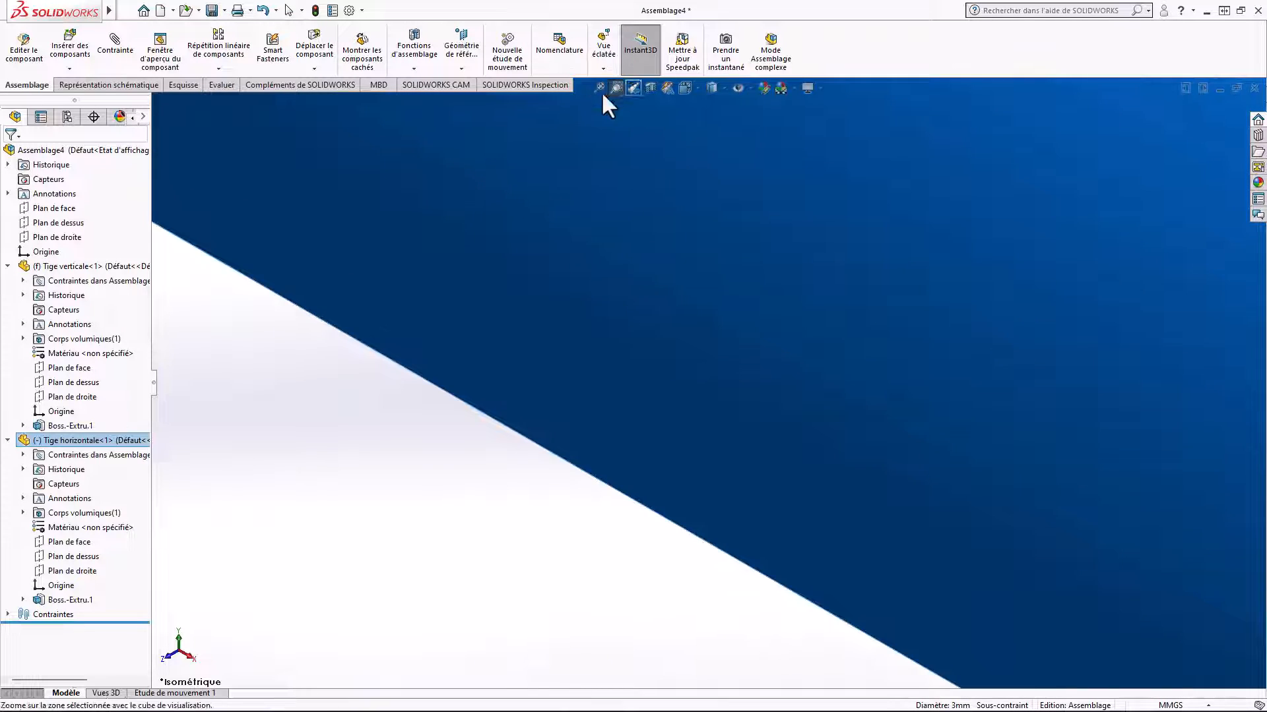
pyautogui.click(601, 86)
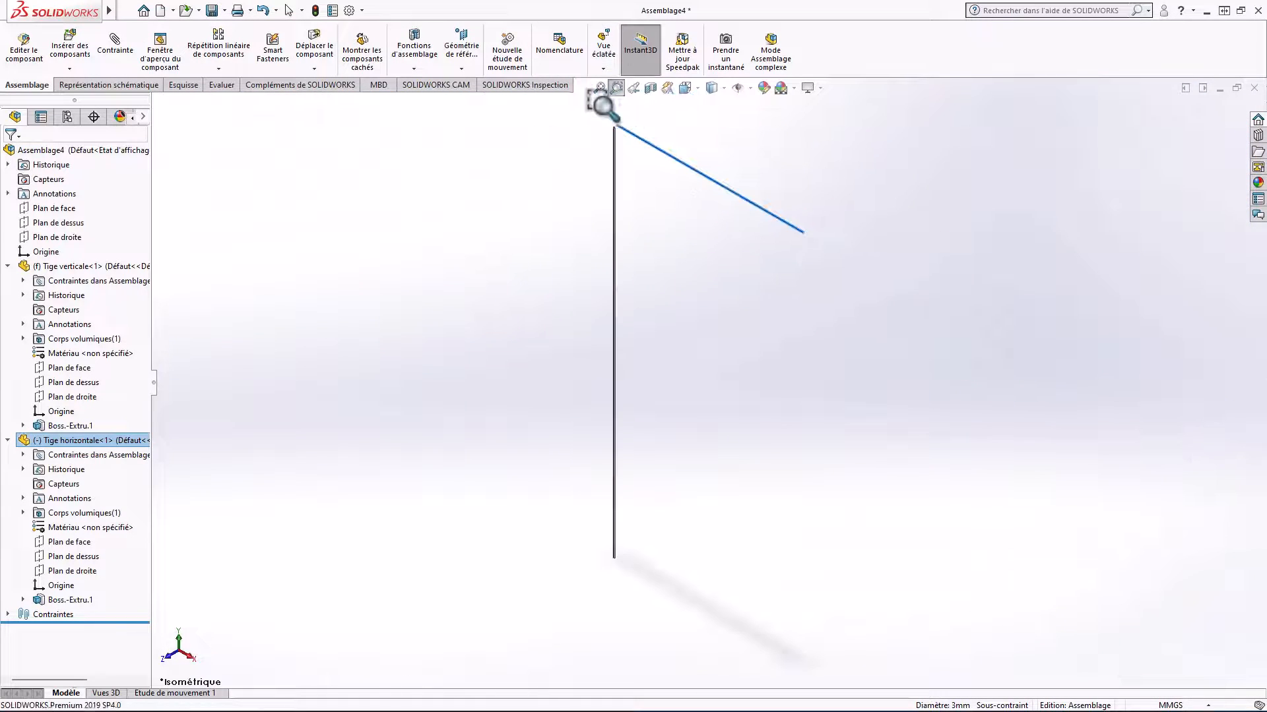
pyautogui.moveTo(600, 108); pyautogui.dragTo(663, 192)
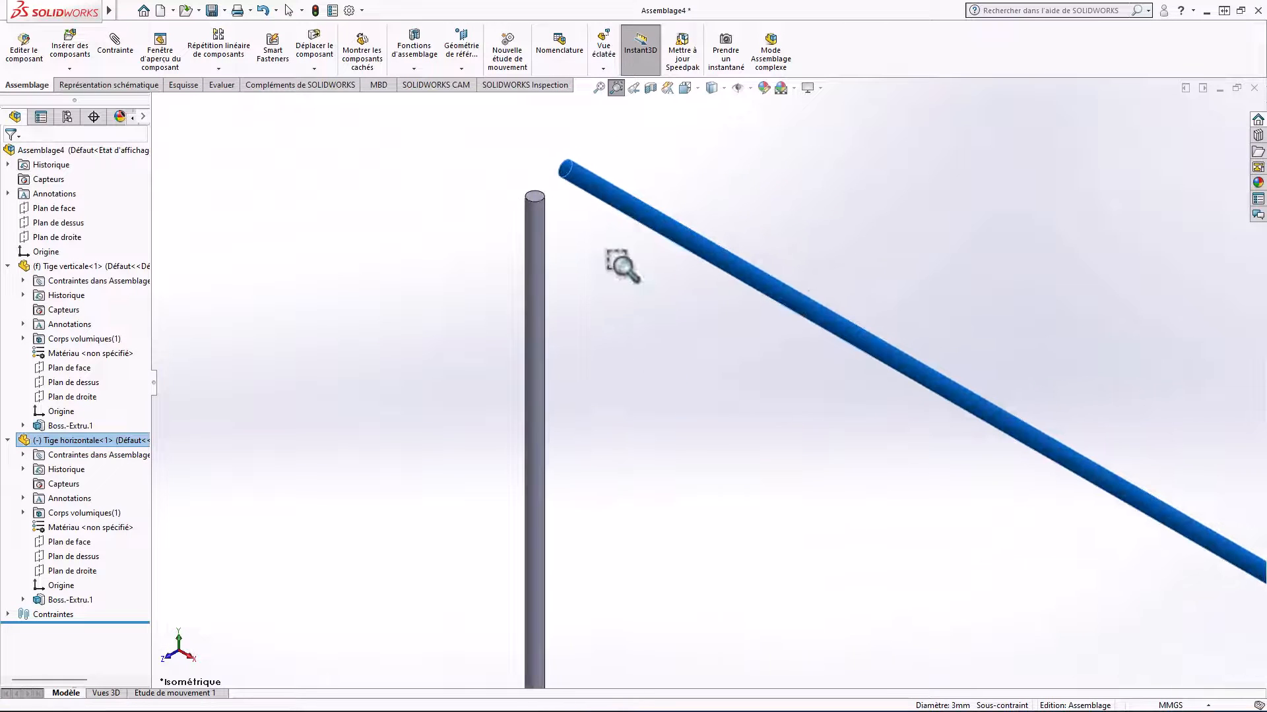
pyautogui.click(619, 91)
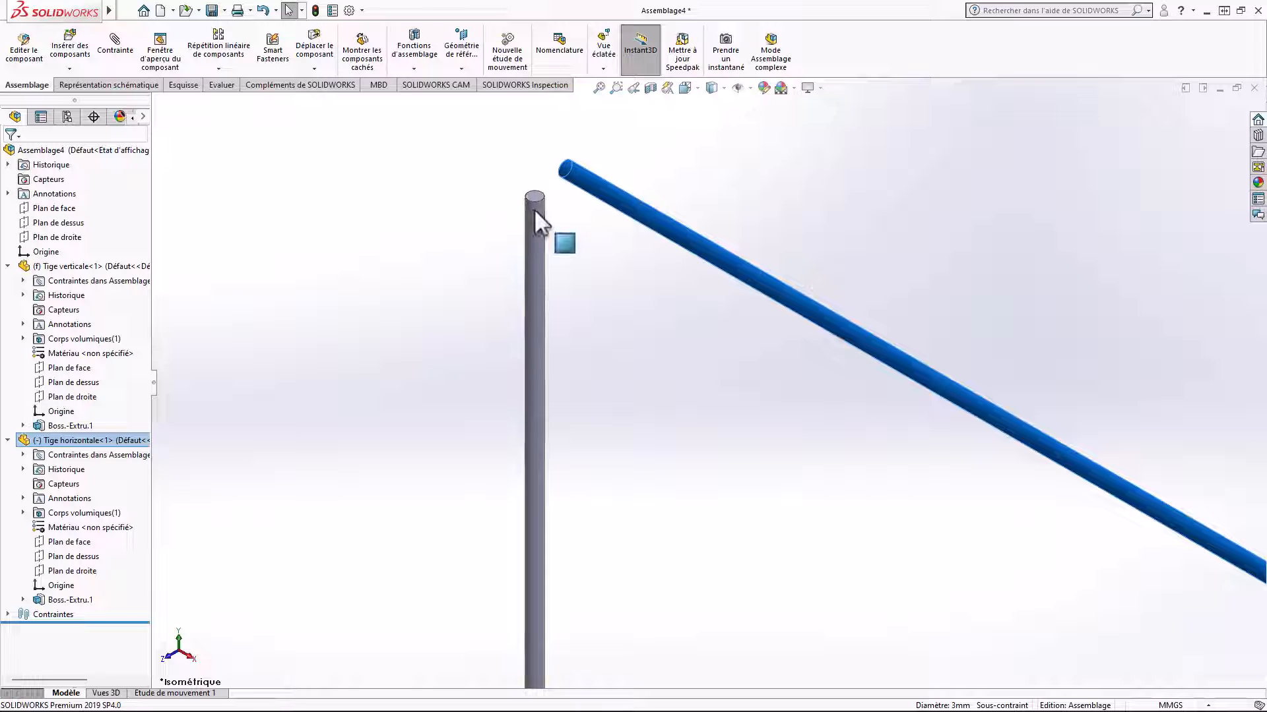
pyautogui.click(116, 53)
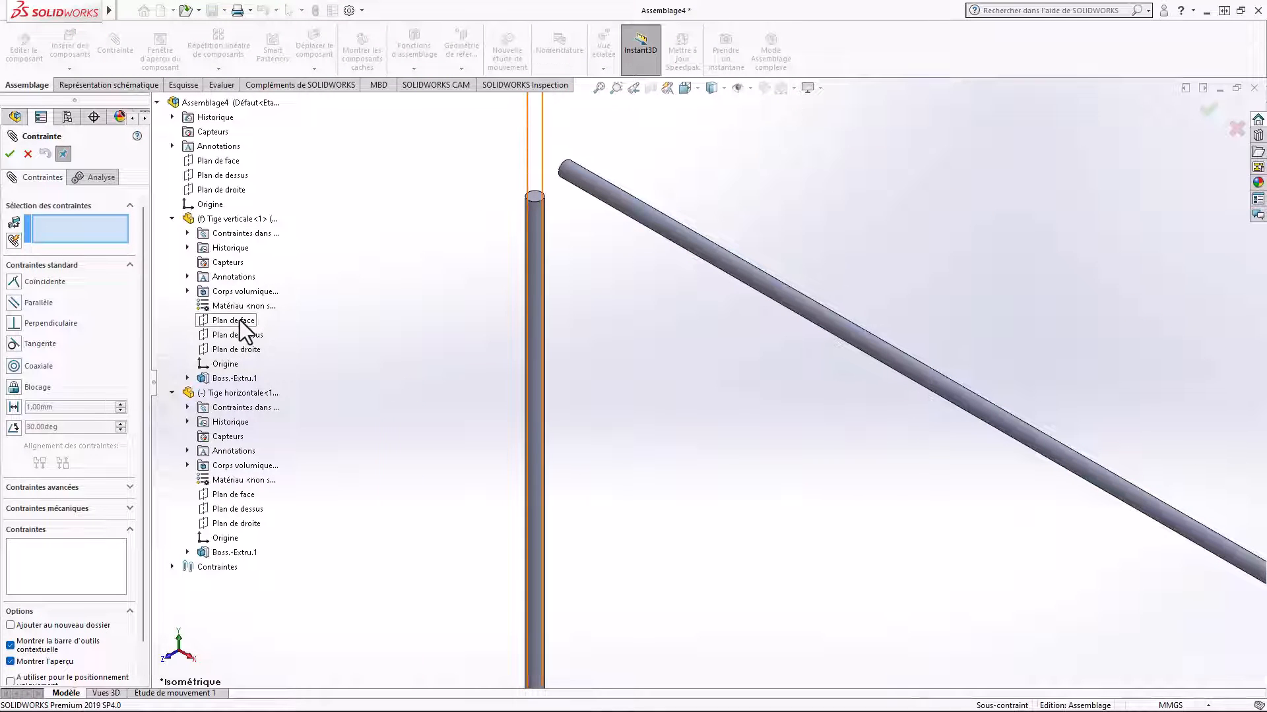
pyautogui.click(239, 319)
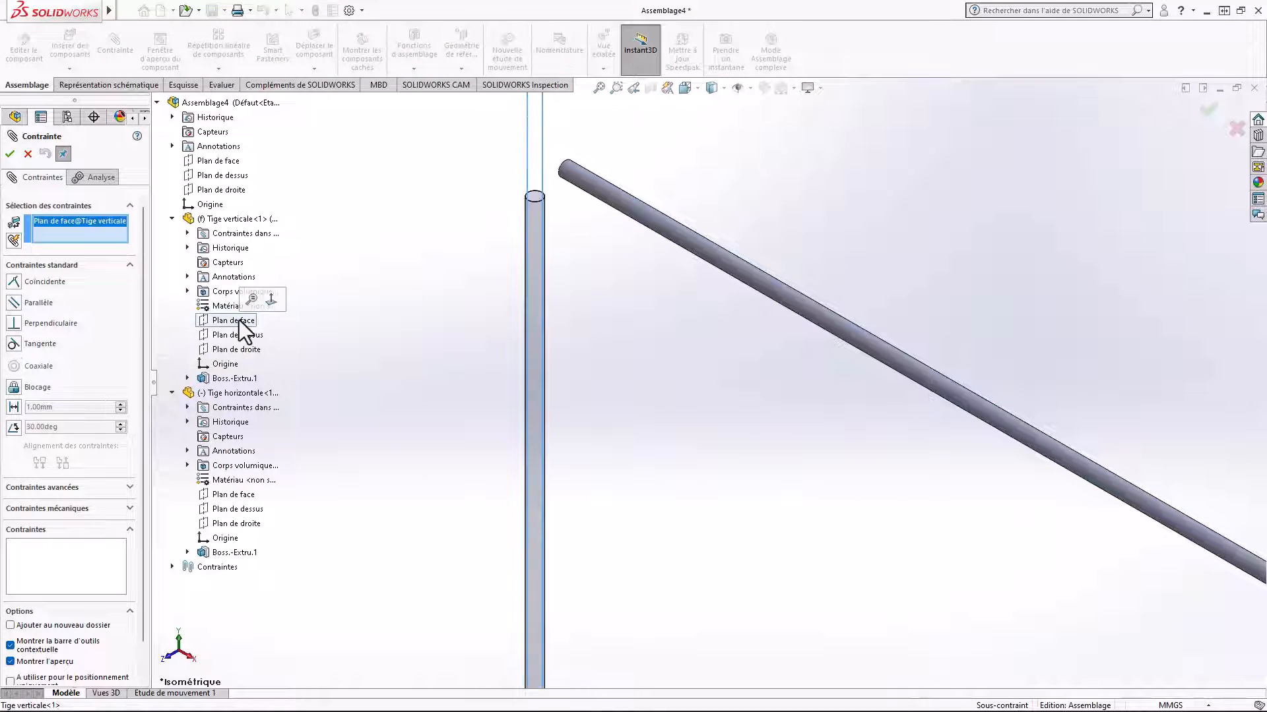
pyautogui.click(249, 523)
pyautogui.click(13, 407)
pyautogui.write('3')
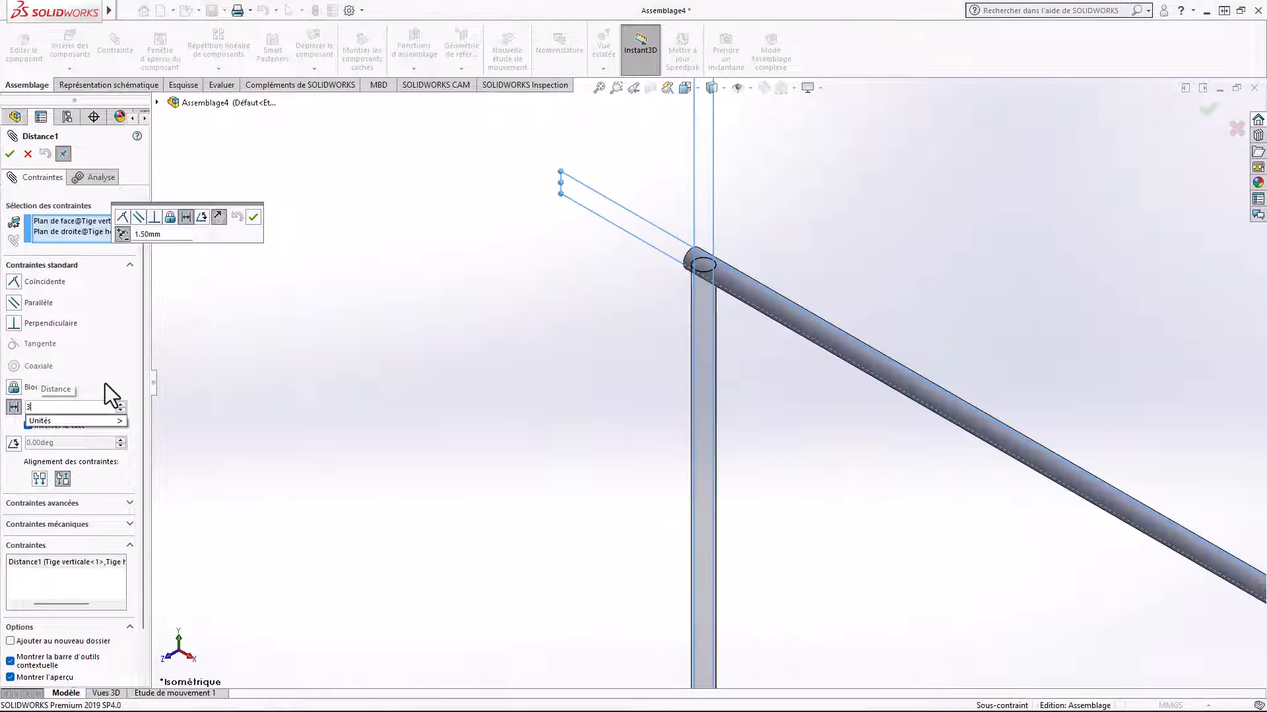
pyautogui.click(10, 154)
pyautogui.click(615, 87)
pyautogui.moveTo(663, 230); pyautogui.dragTo(730, 306)
pyautogui.click(616, 88)
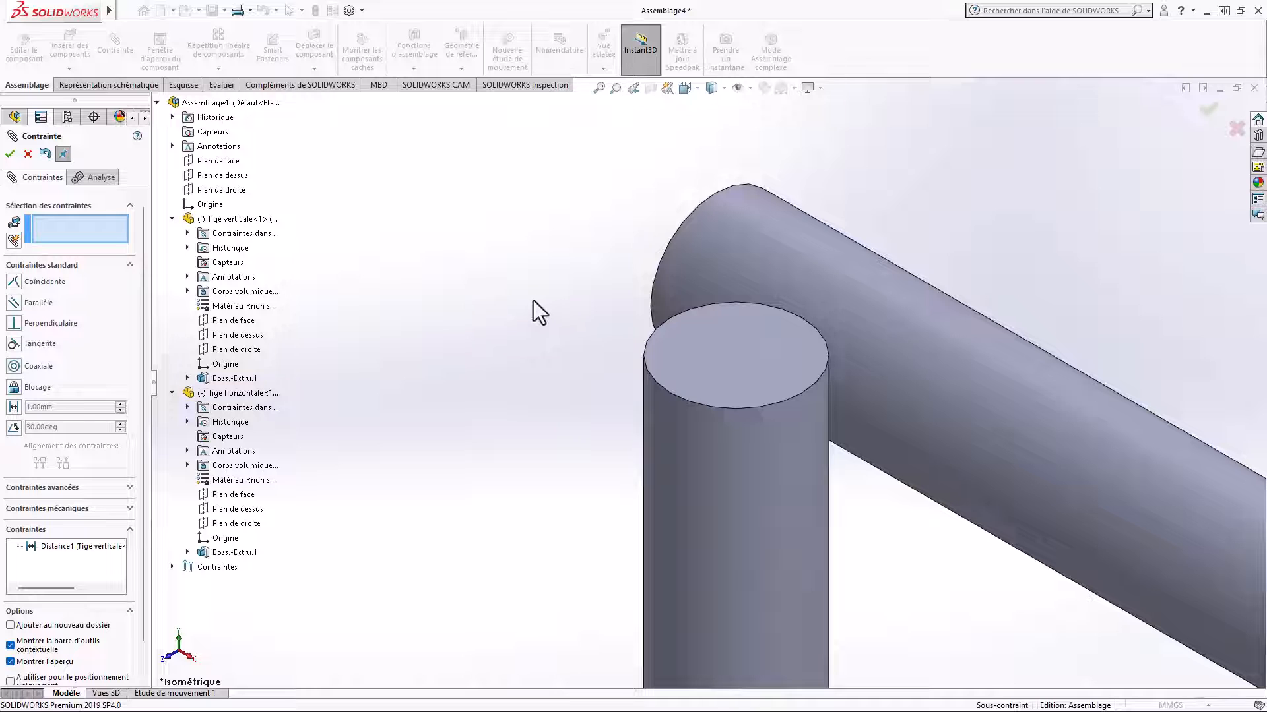
pyautogui.moveTo(533, 299); pyautogui.dragTo(597, 114, button='middle')
pyautogui.press('Escape')
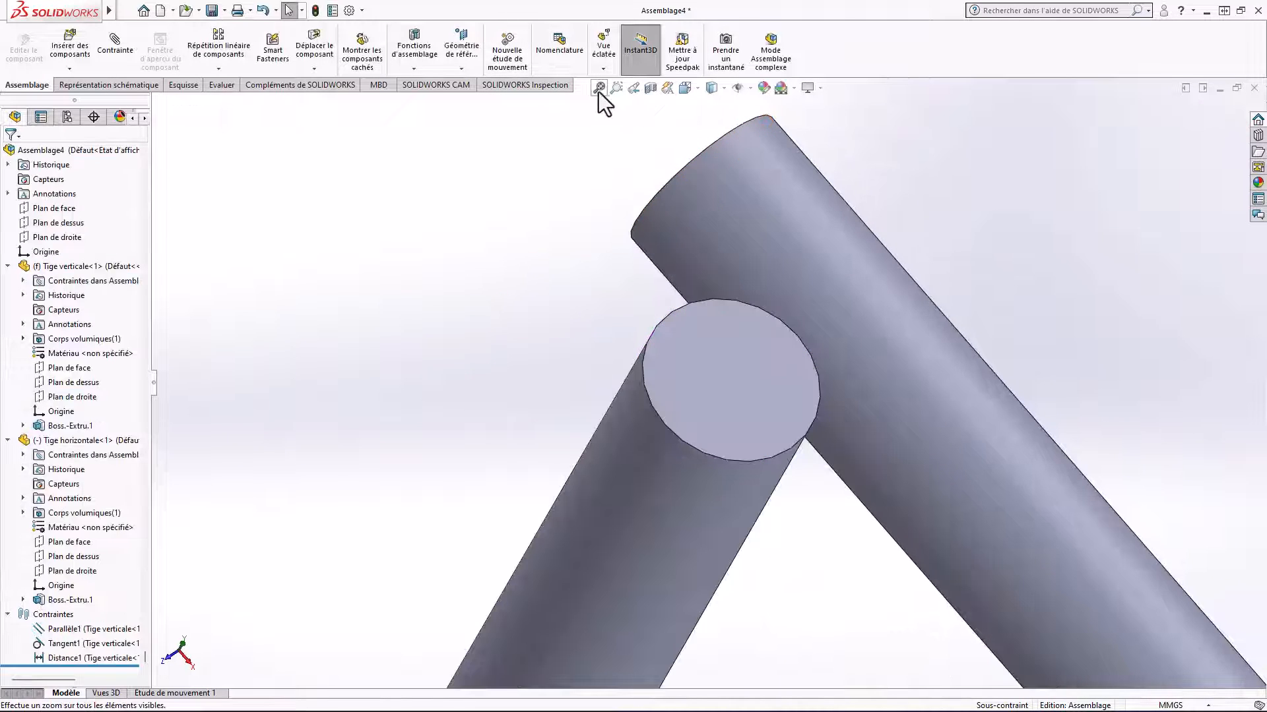
# Start a linear component pattern (Répétition linéaire) with a Direction 1 spacing of 450/15 mm and 16 instances.
pyautogui.click(598, 91)
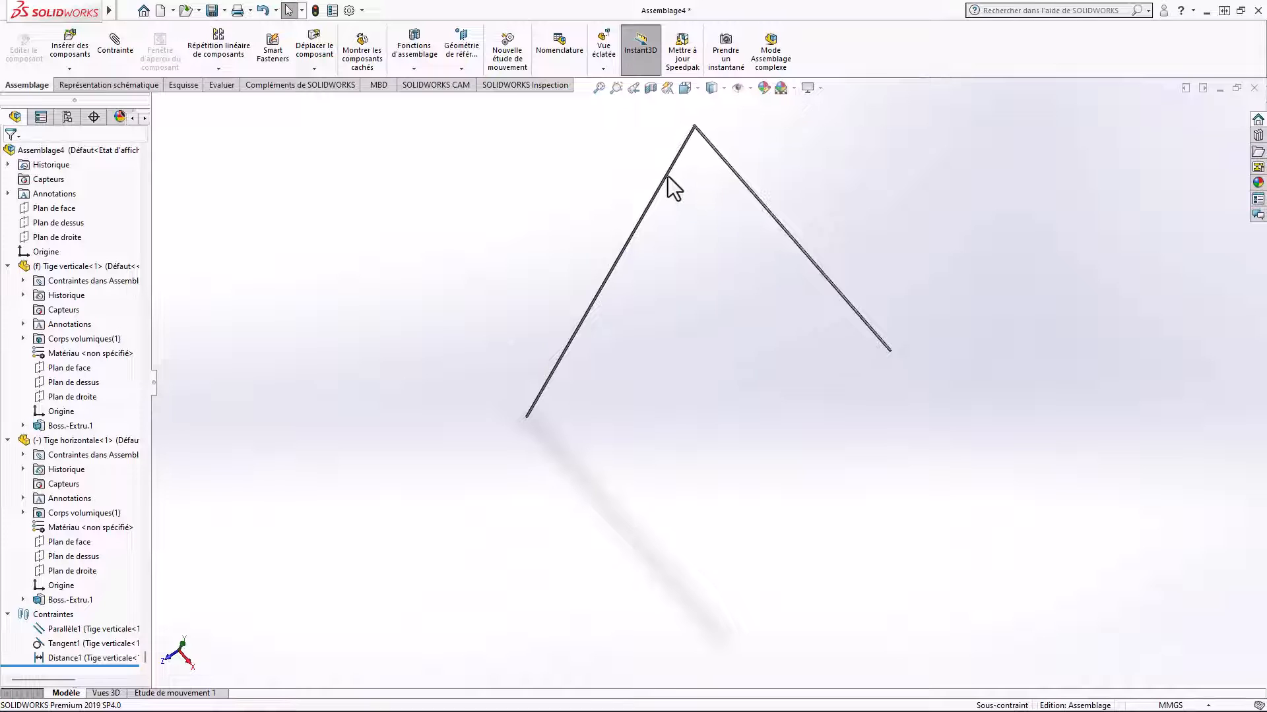
pyautogui.click(219, 68)
pyautogui.click(226, 83)
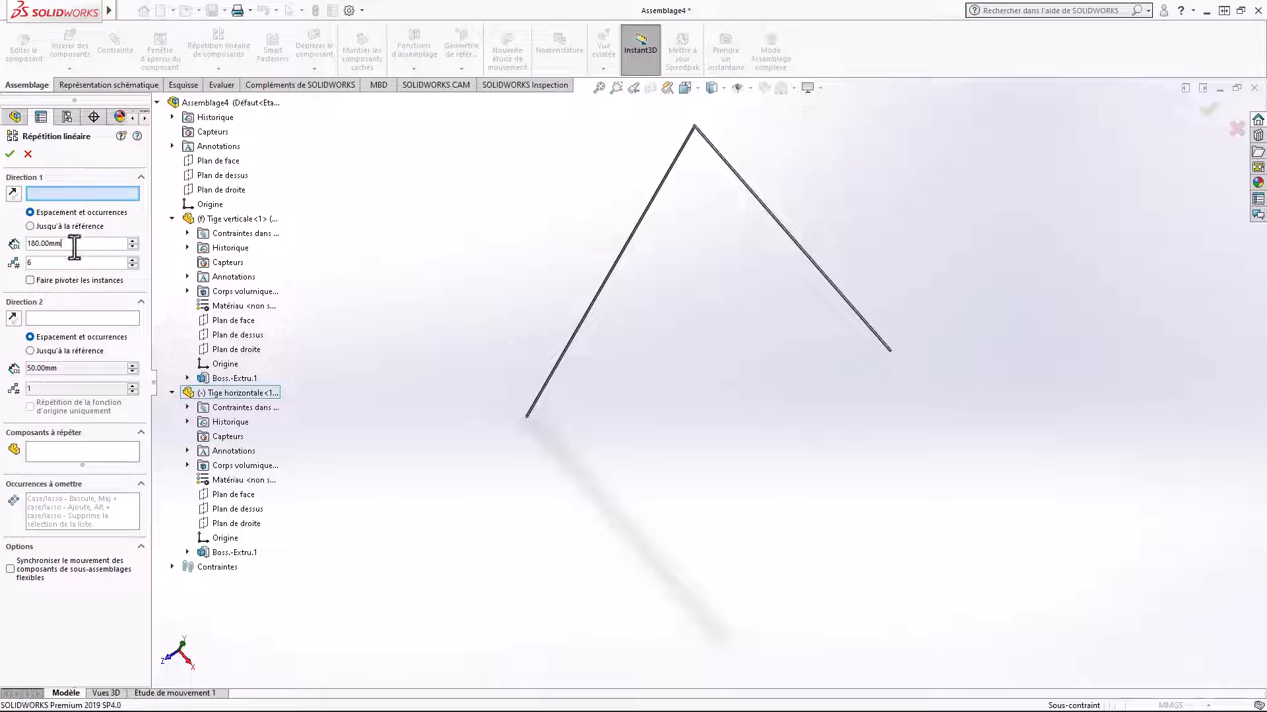
pyautogui.moveTo(88, 243); pyautogui.dragTo(28, 248)
pyautogui.write('450')
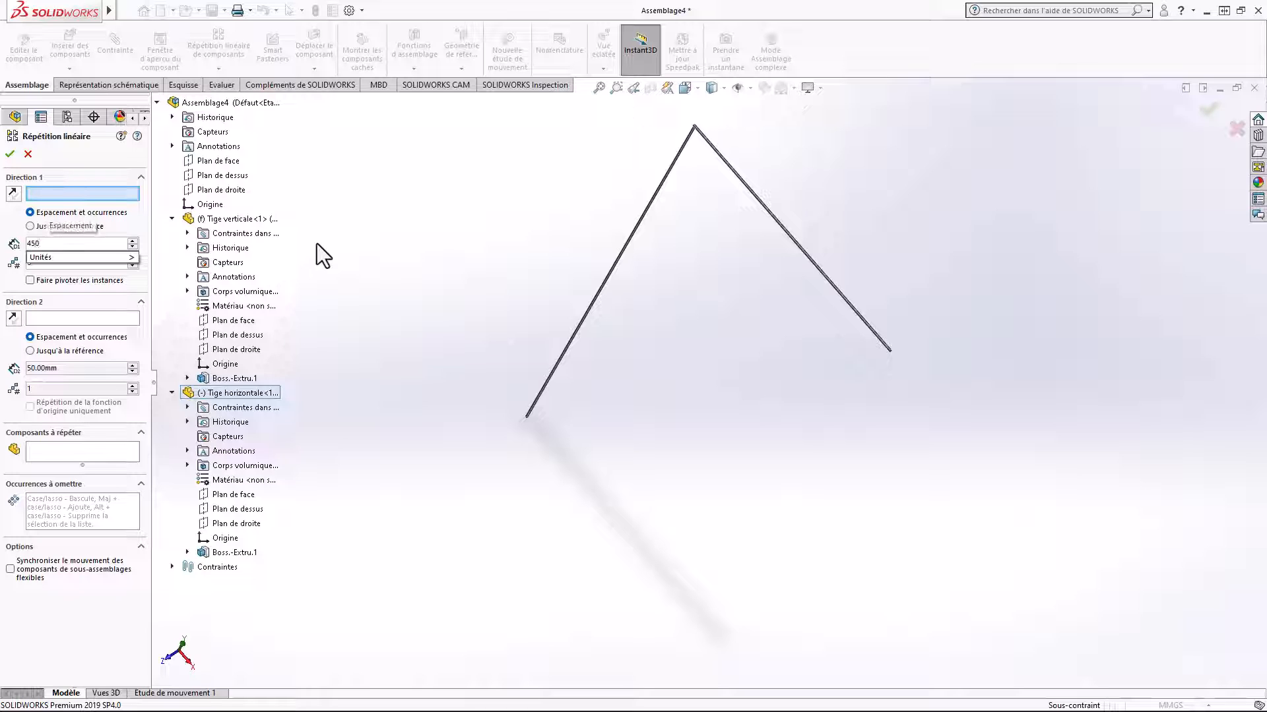
pyautogui.write('/15')
pyautogui.click(89, 268)
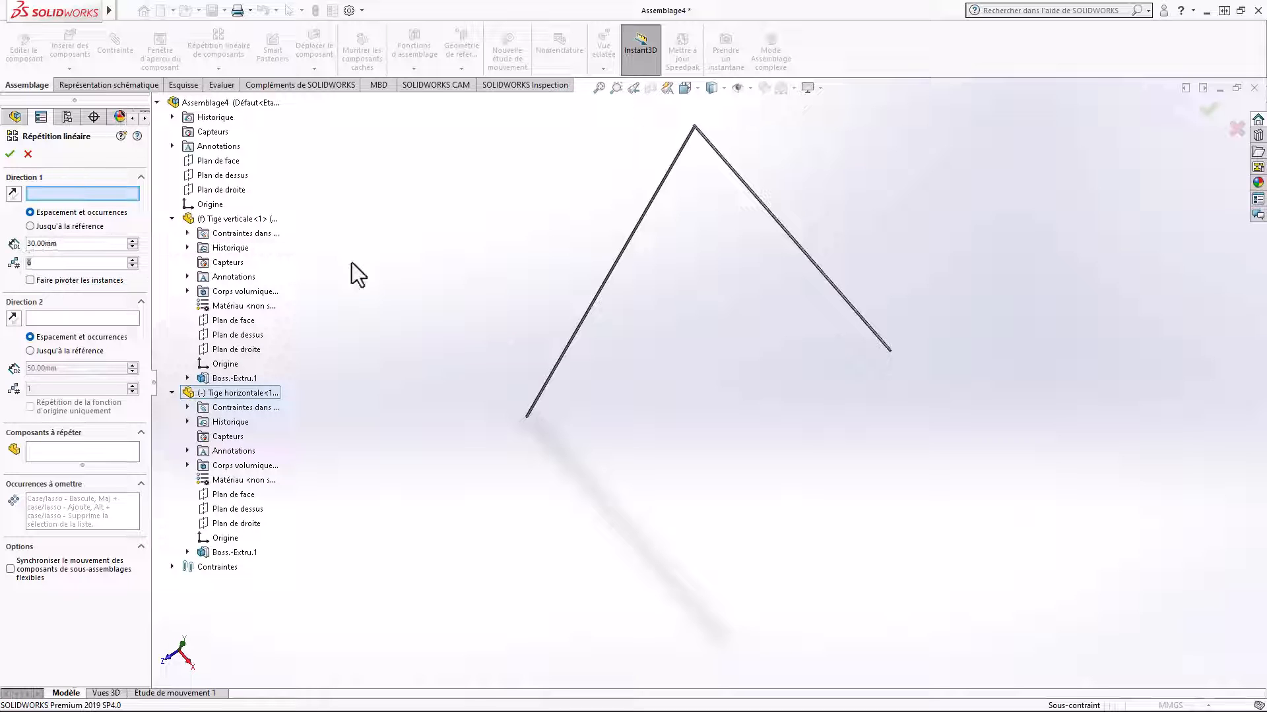
pyautogui.write('16')
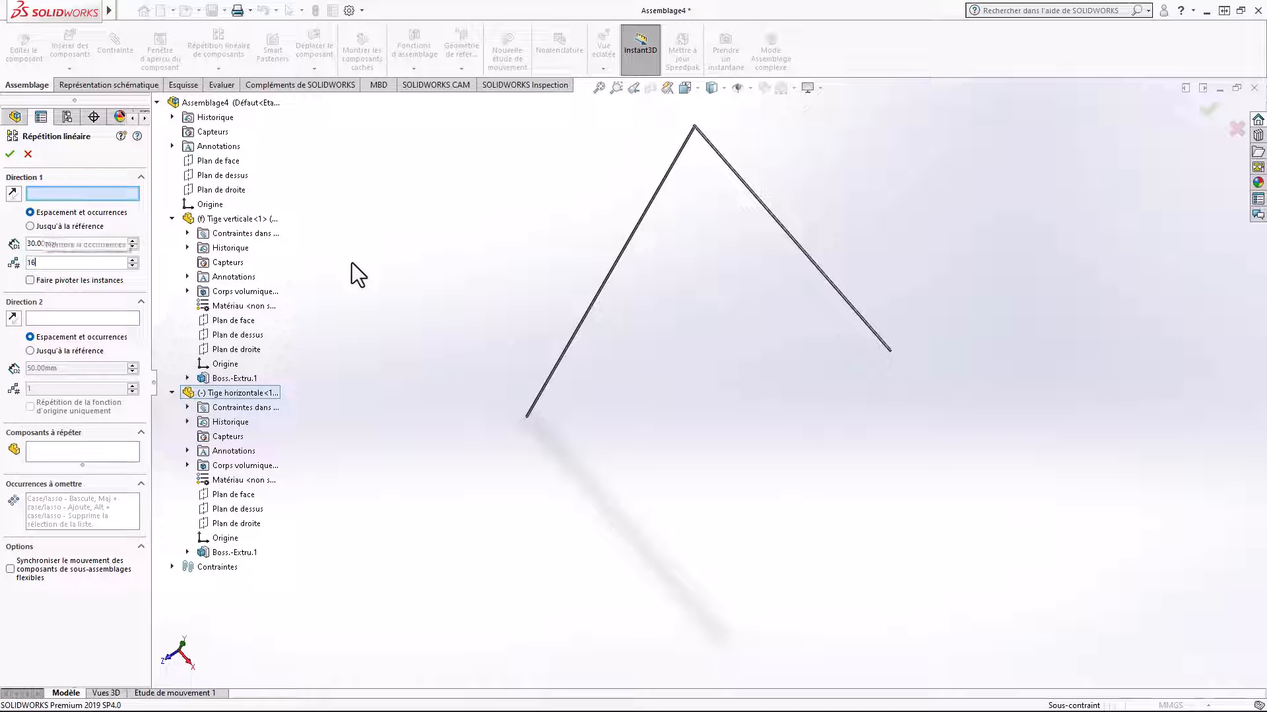
# Pattern Tige verticale along the horizontal rod's face, reversing the direction so the copies run along the rod's length.
pyautogui.click(58, 455)
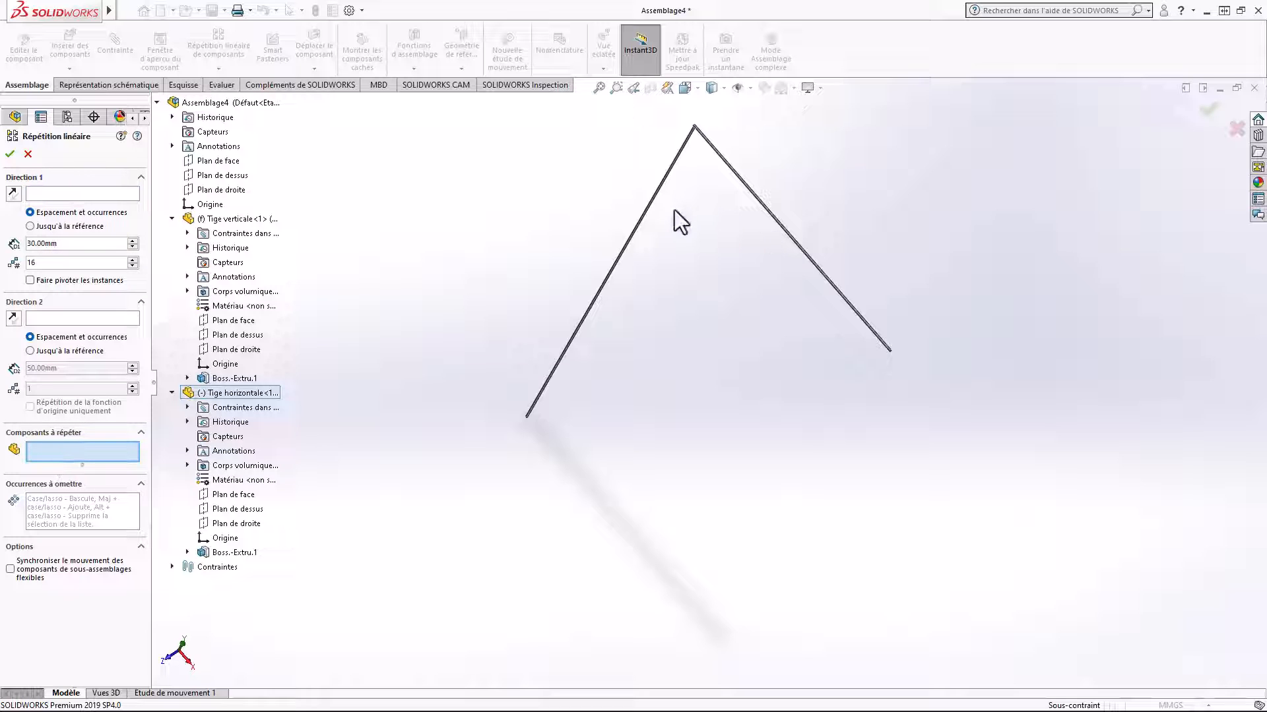
pyautogui.click(648, 209)
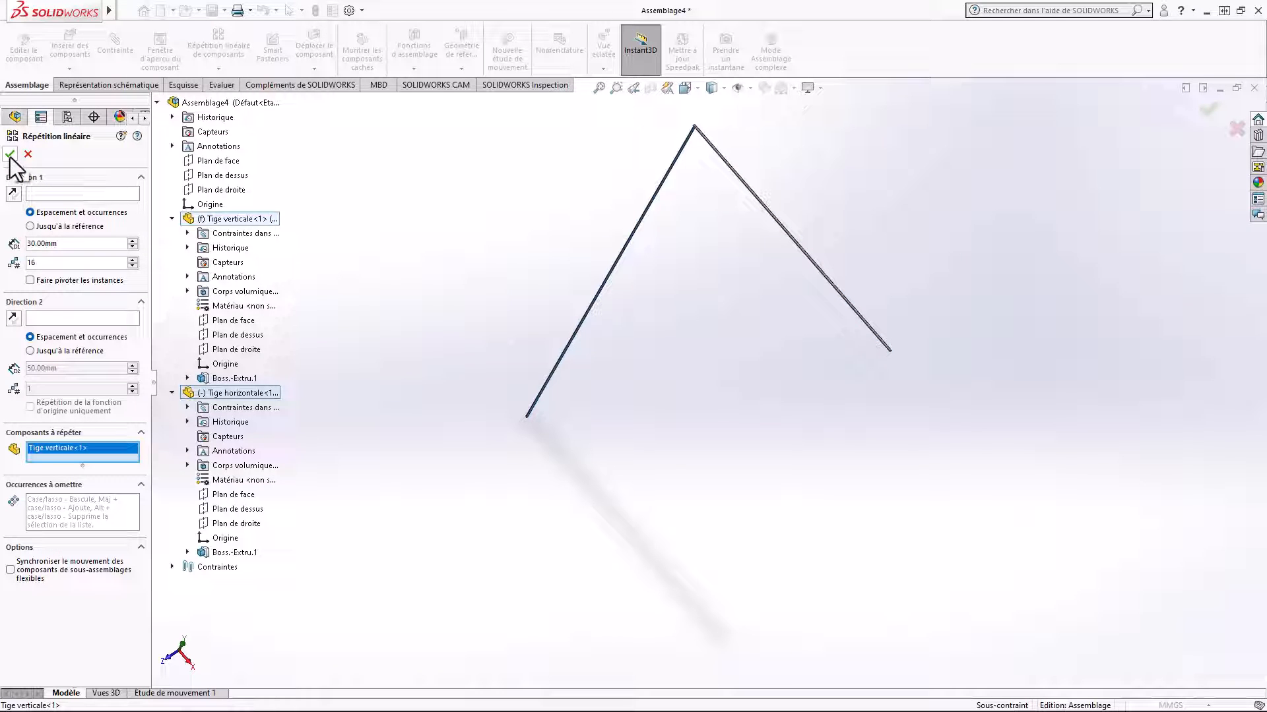
pyautogui.click(49, 195)
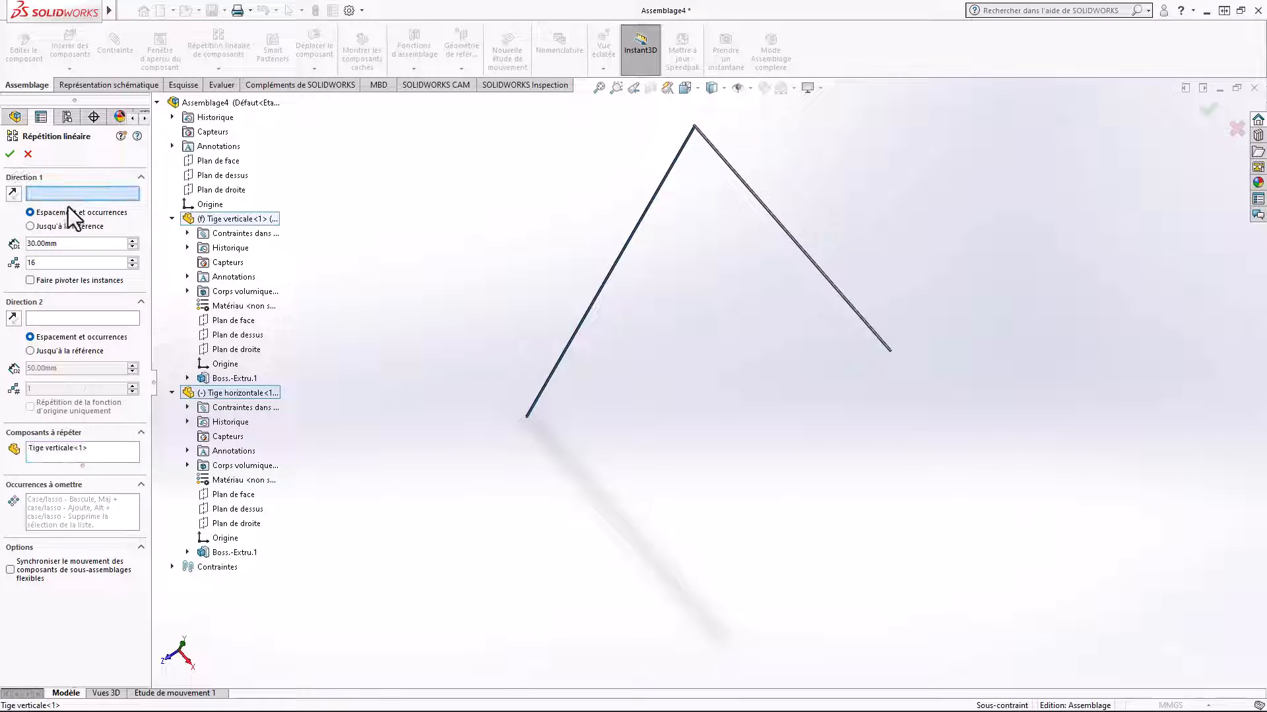
pyautogui.click(772, 215)
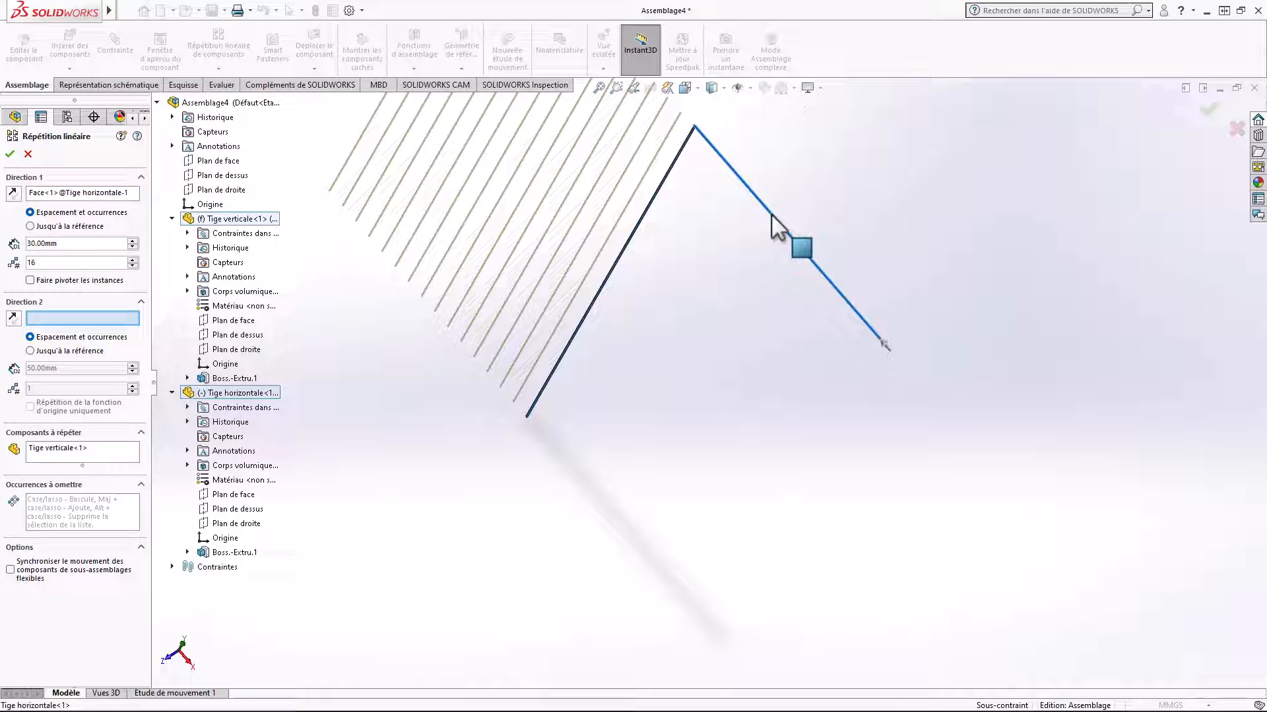
pyautogui.click(13, 194)
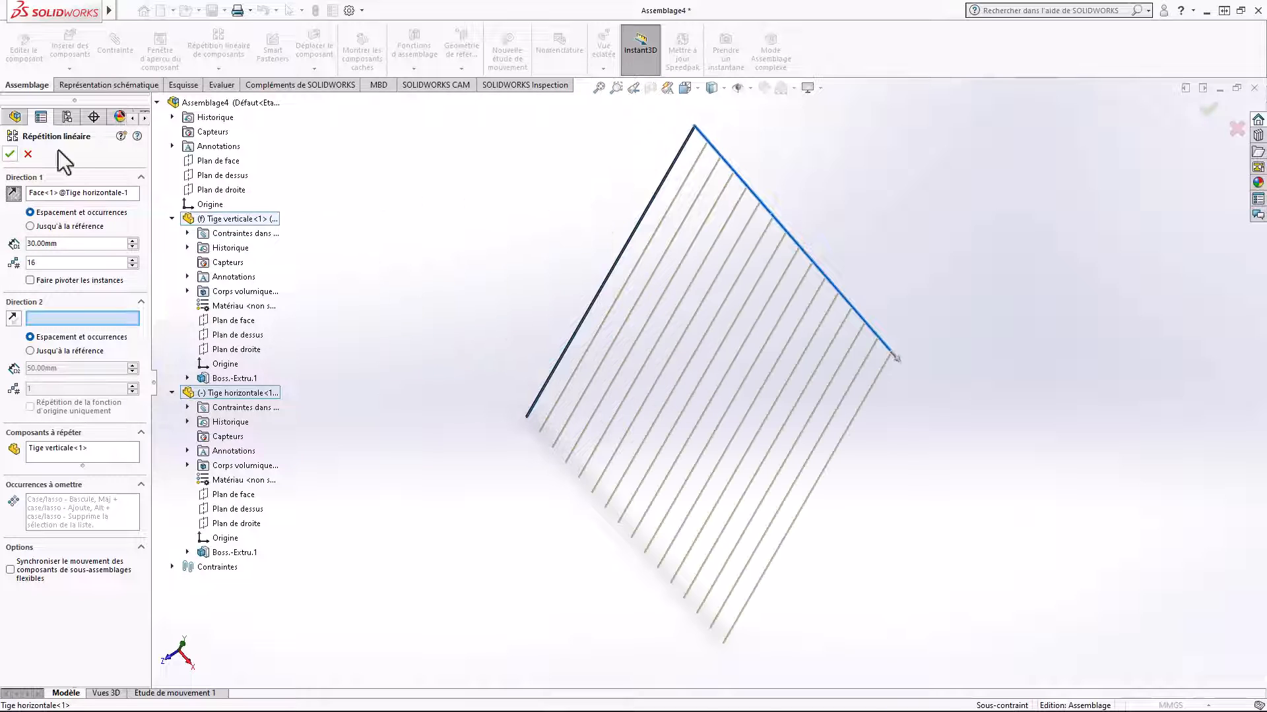
pyautogui.click(10, 153)
# Save the assembly under the file name Grille.
pyautogui.click(132, 9)
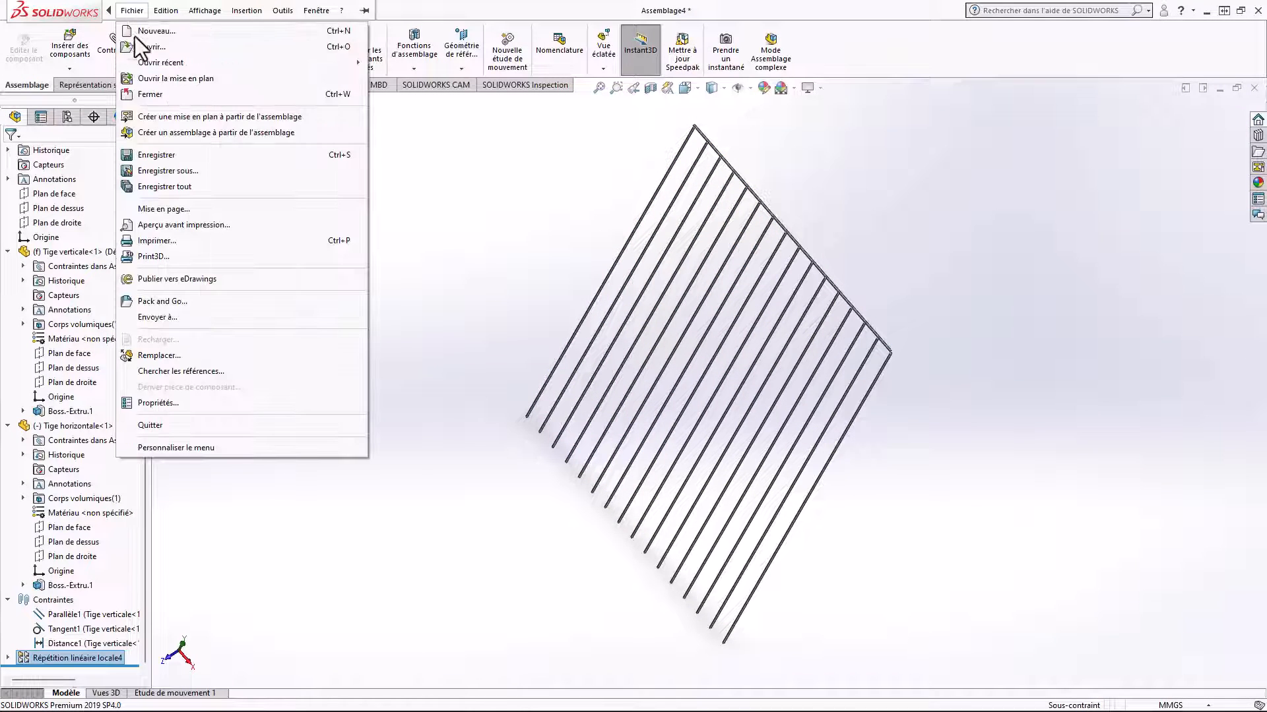
pyautogui.click(190, 170)
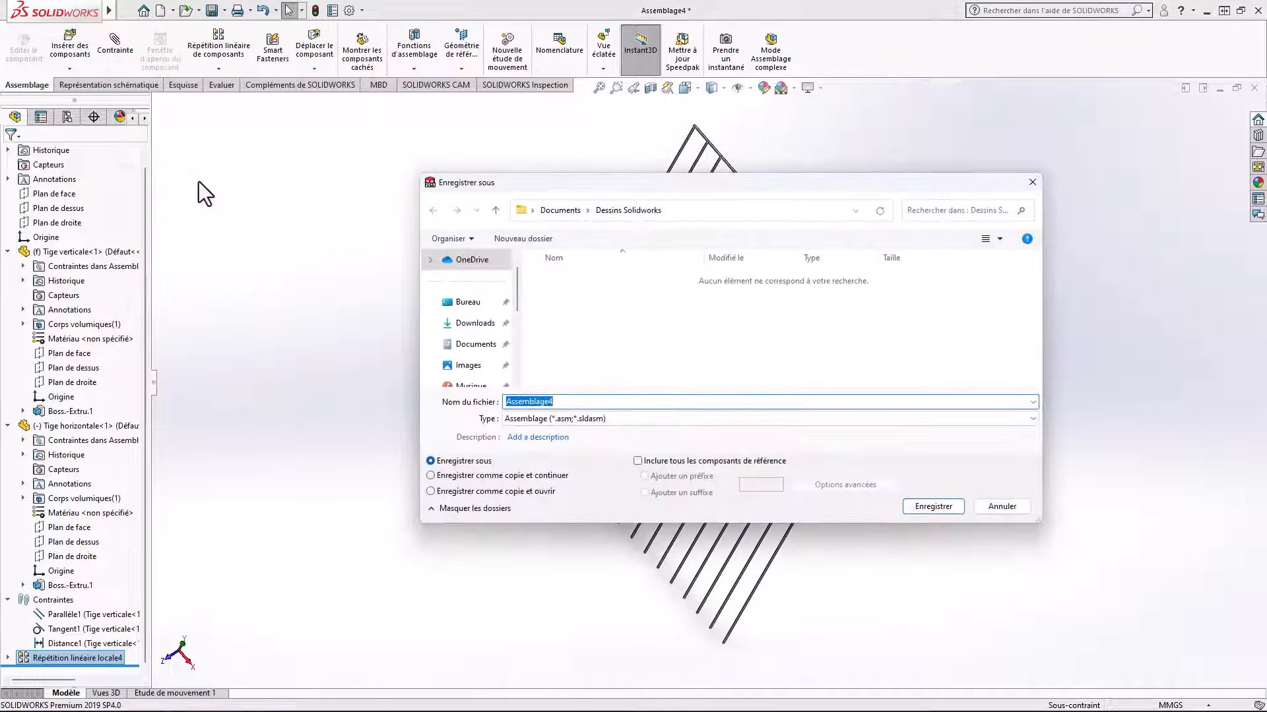
pyautogui.write('Grille')
pyautogui.click(935, 506)
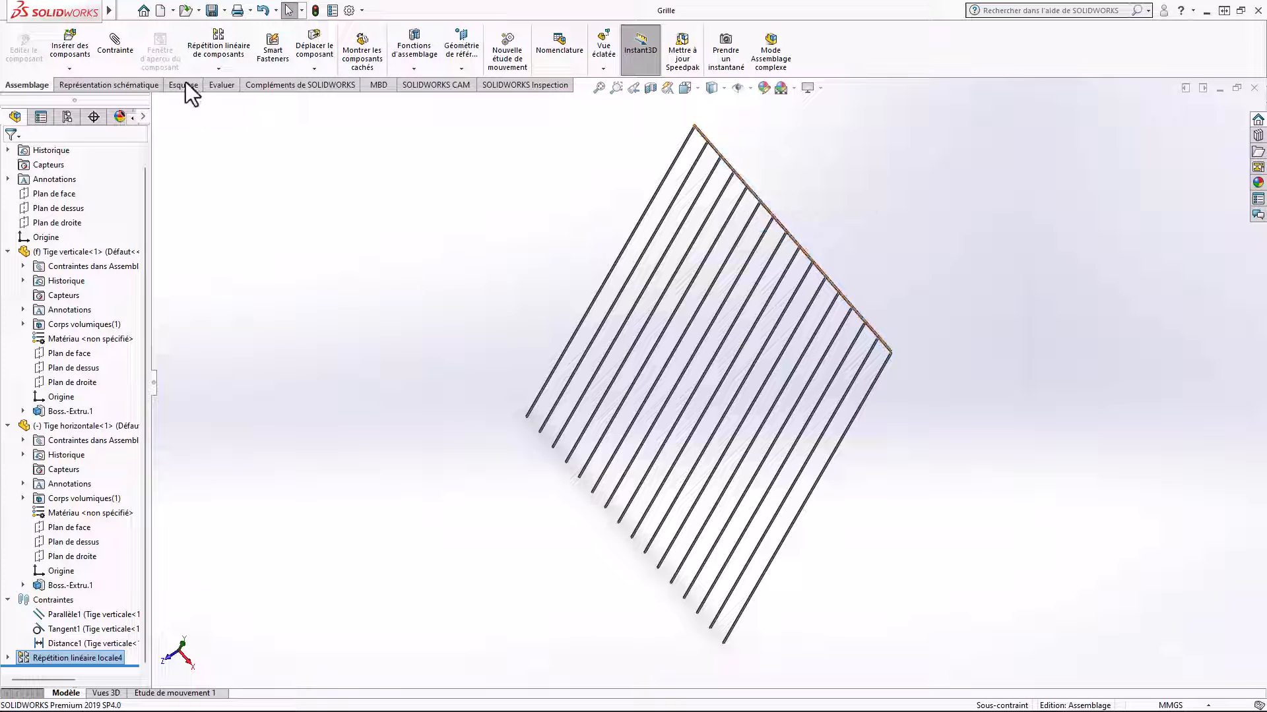
# Start a linear component pattern along the vertical rod's face, replacing the preselected pattern with Tige horizontale as the component to repeat.
pyautogui.click(218, 69)
pyautogui.click(240, 88)
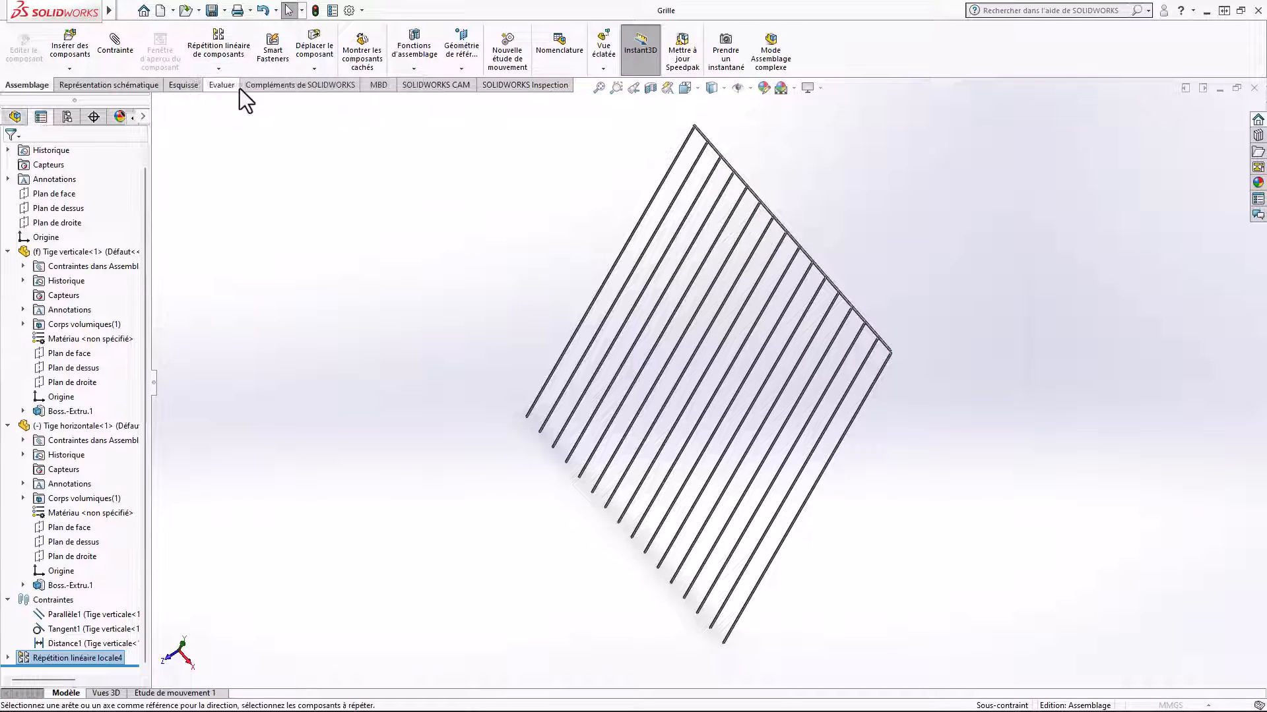
pyautogui.click(631, 245)
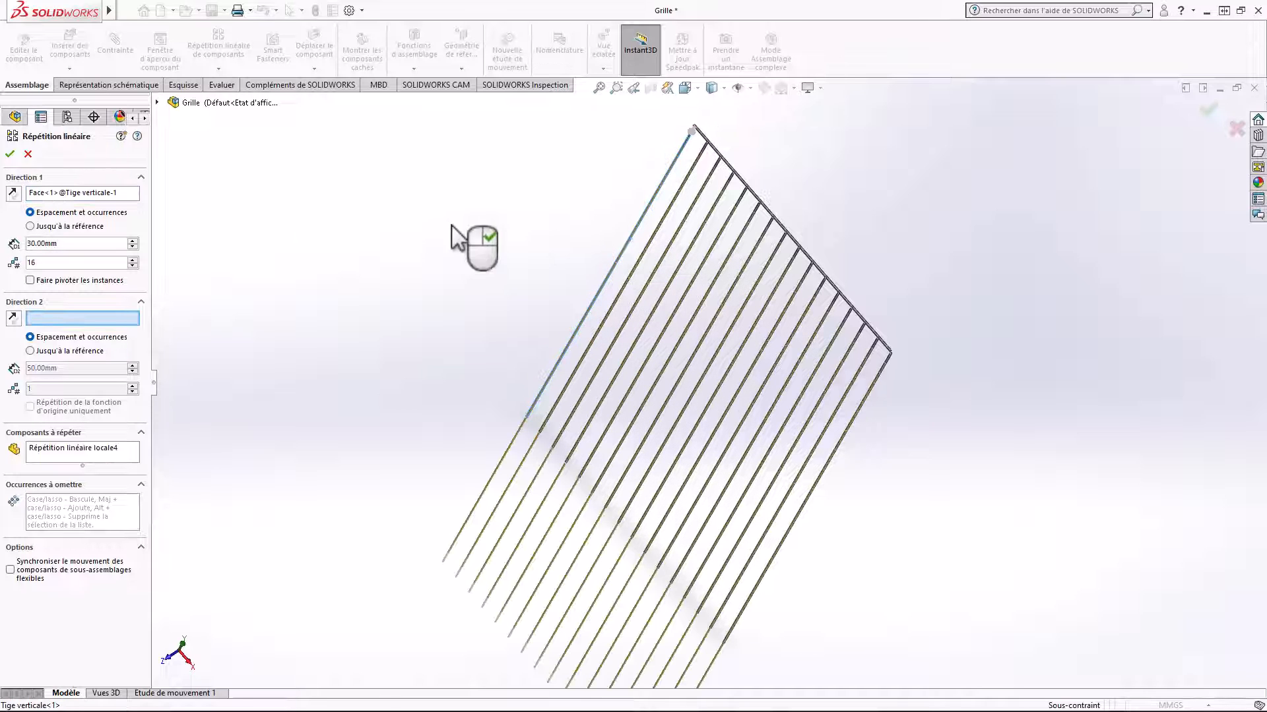
pyautogui.click(120, 450)
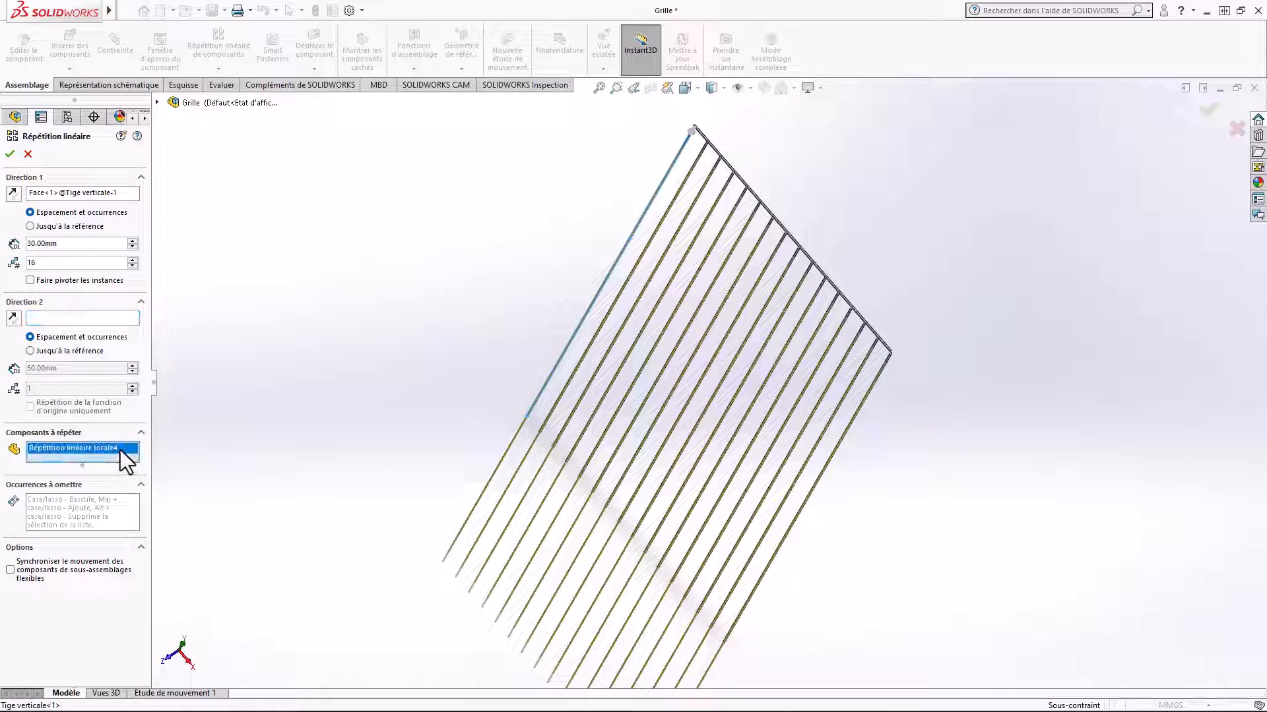
pyautogui.press('Delete')
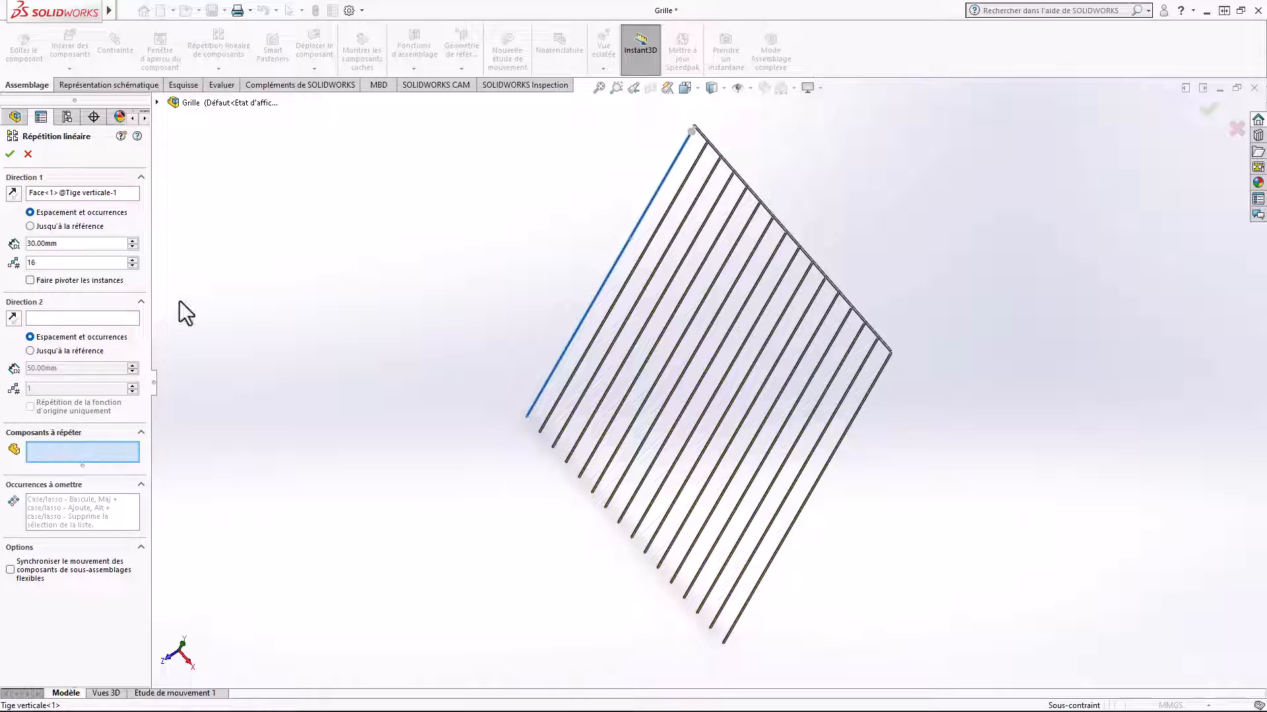
pyautogui.click(156, 102)
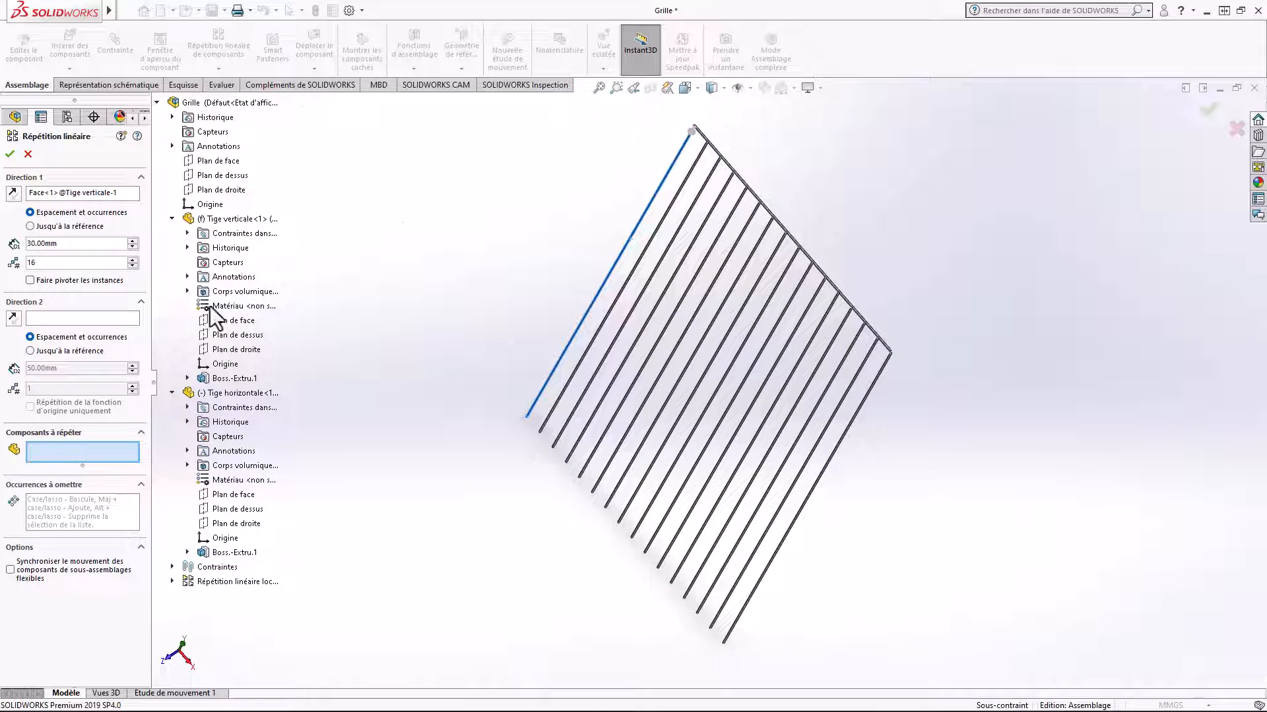
pyautogui.click(243, 393)
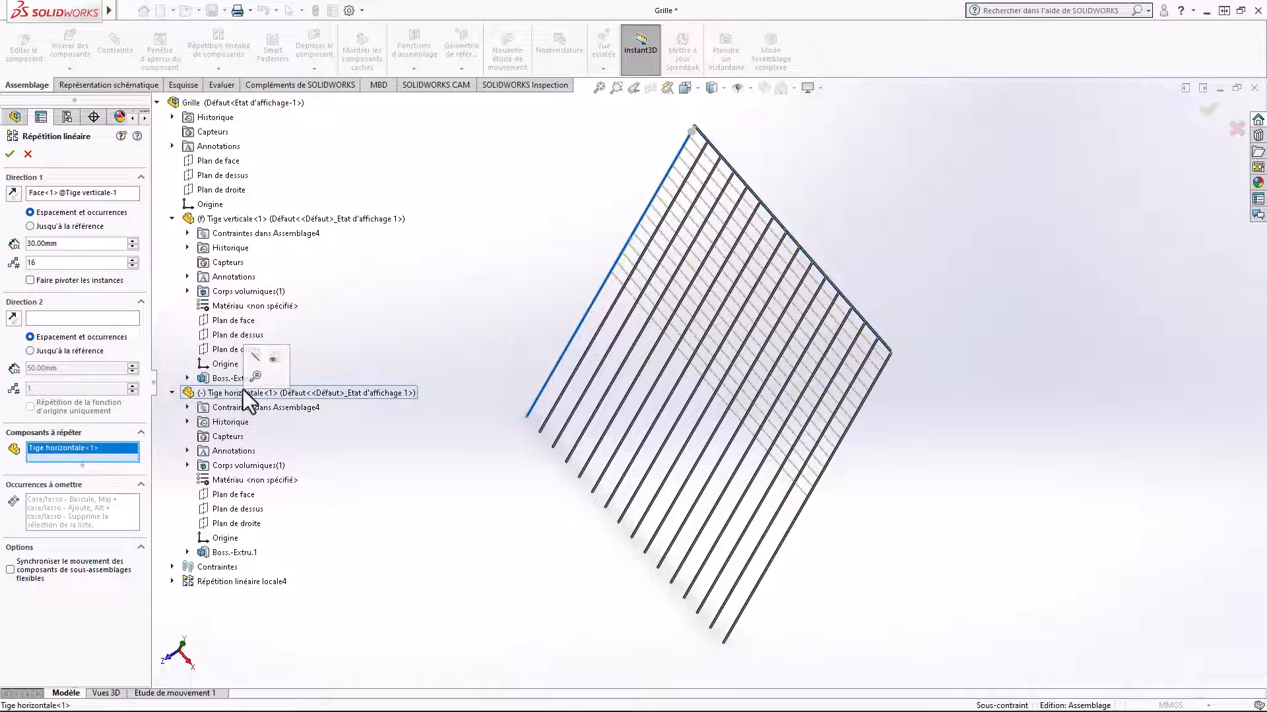
# Set the horizontal rod pattern to a spacing of 900/5 mm with 6 instances and create it.
pyautogui.write('900')
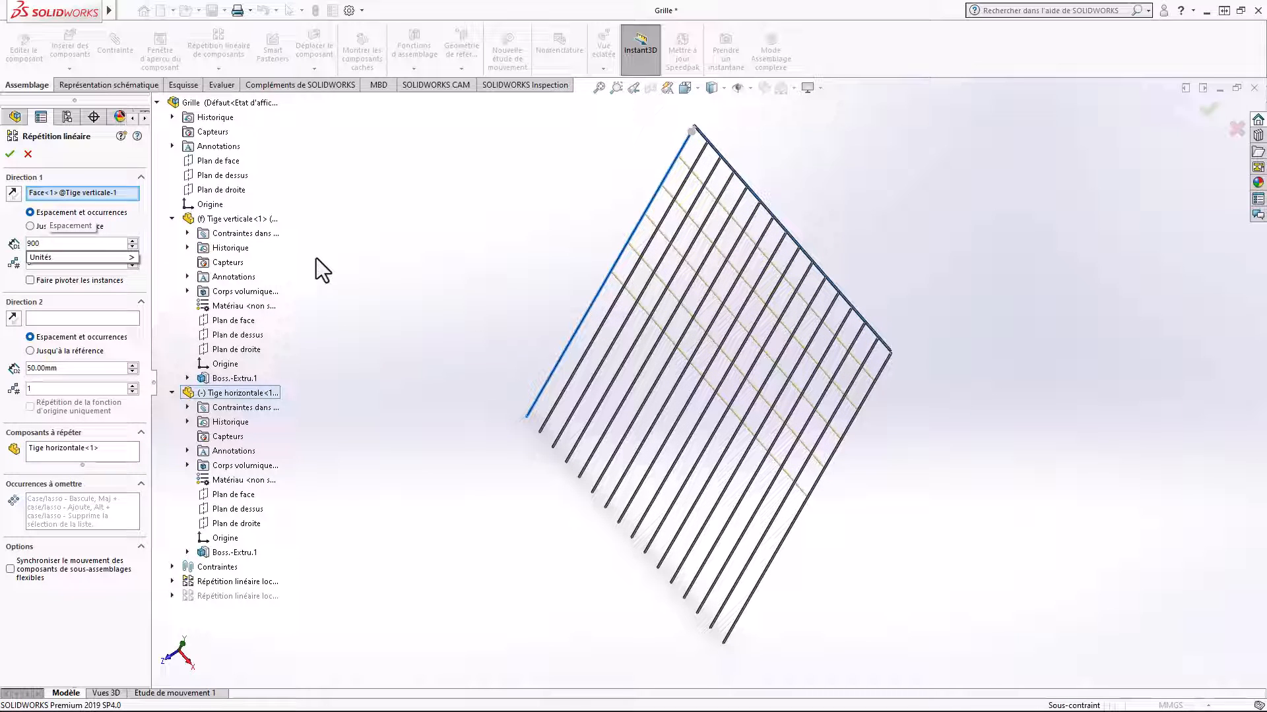
pyautogui.write('/5')
pyautogui.press('Return')
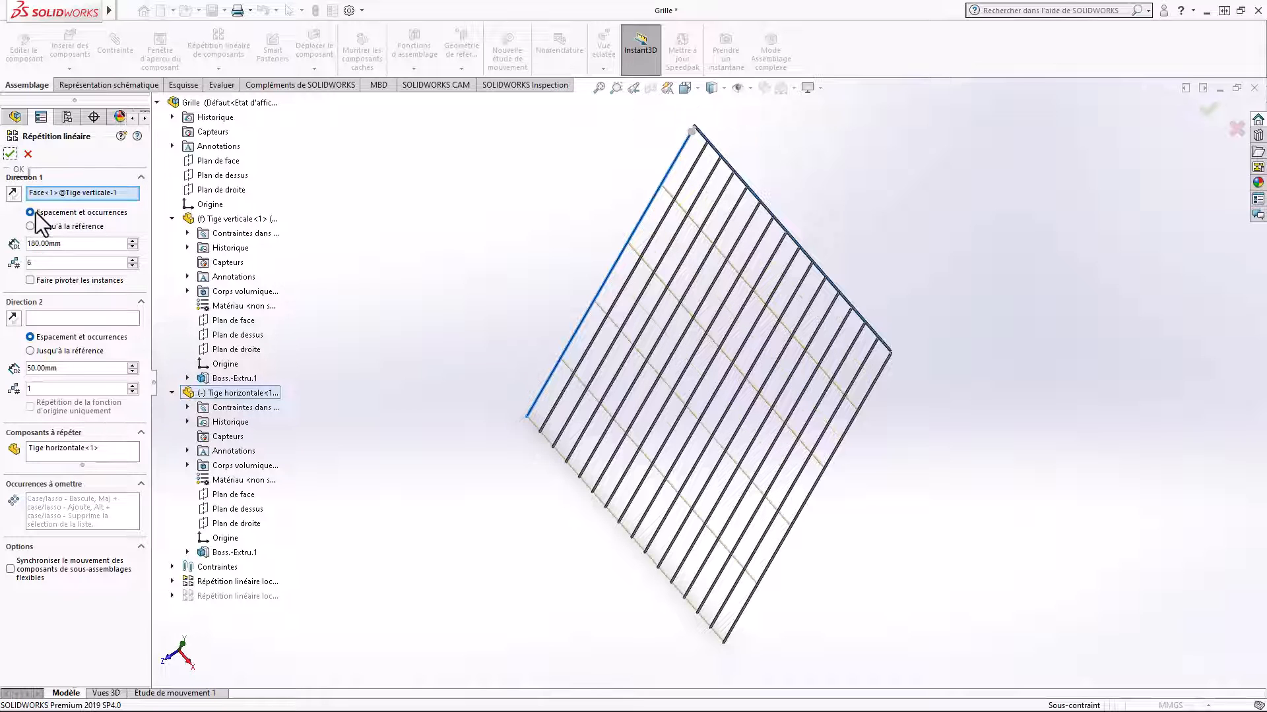
pyautogui.click(10, 153)
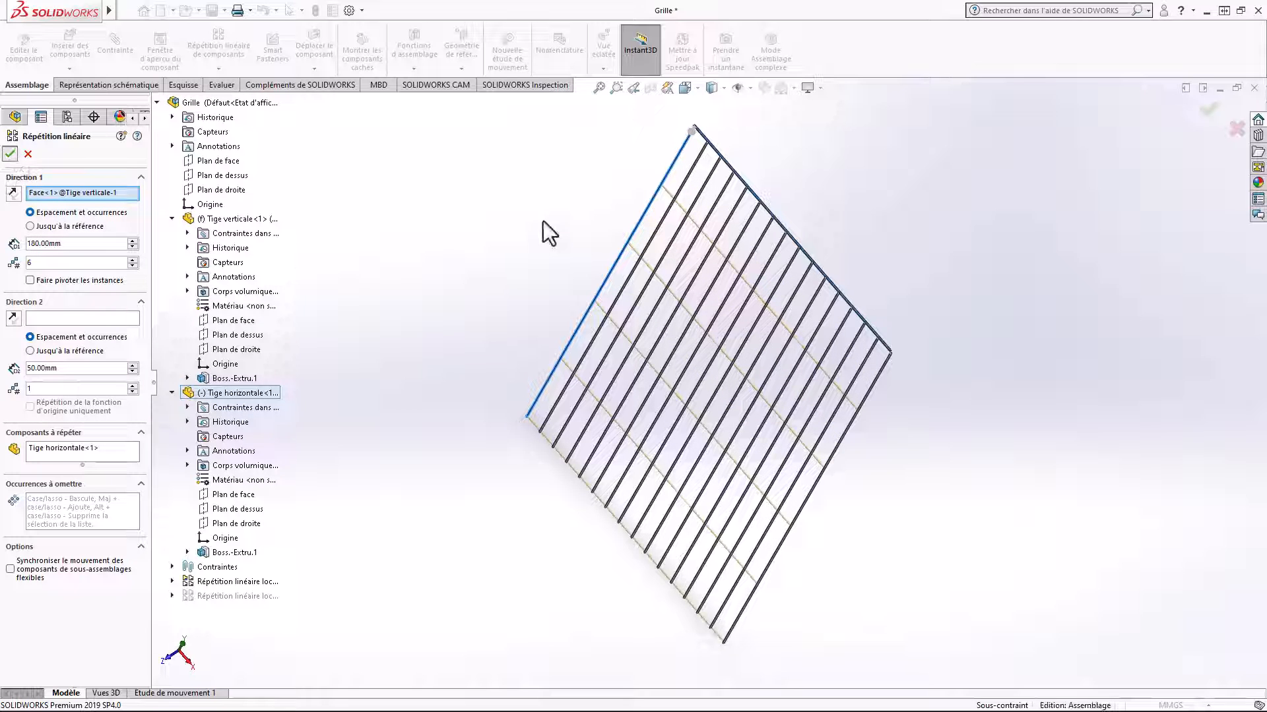
pyautogui.click(698, 85)
pyautogui.click(772, 125)
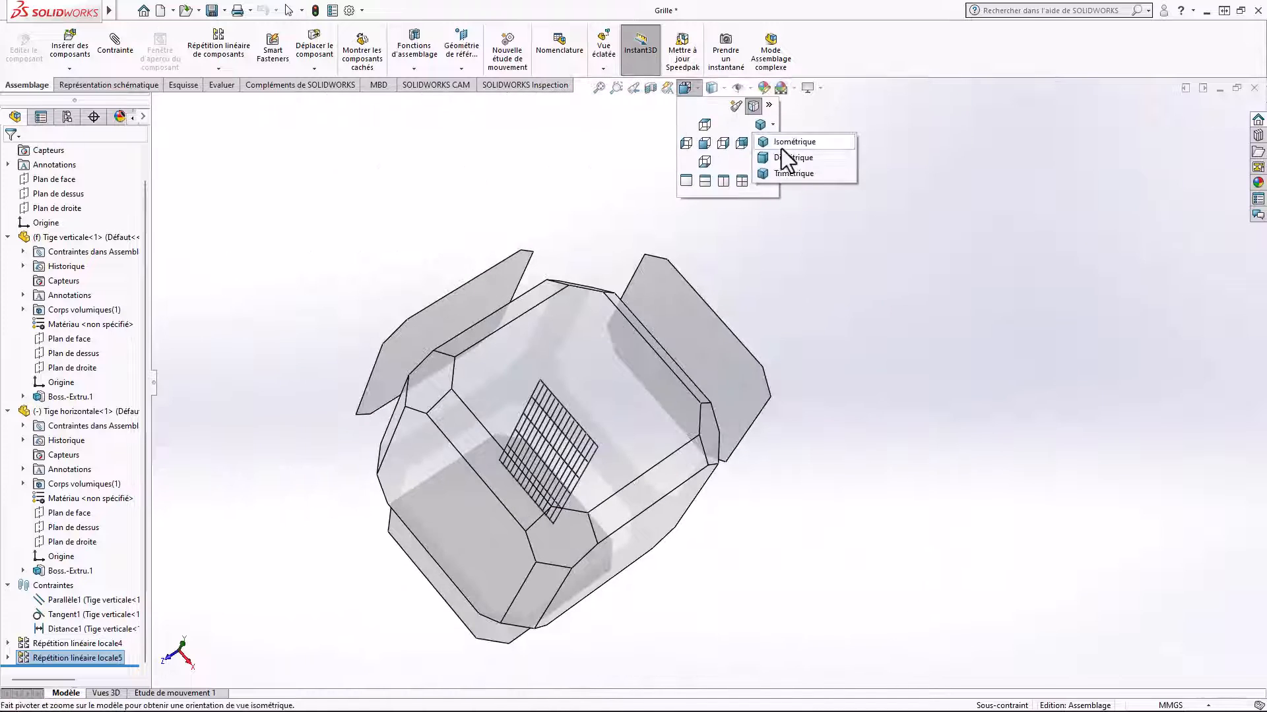
pyautogui.click(783, 142)
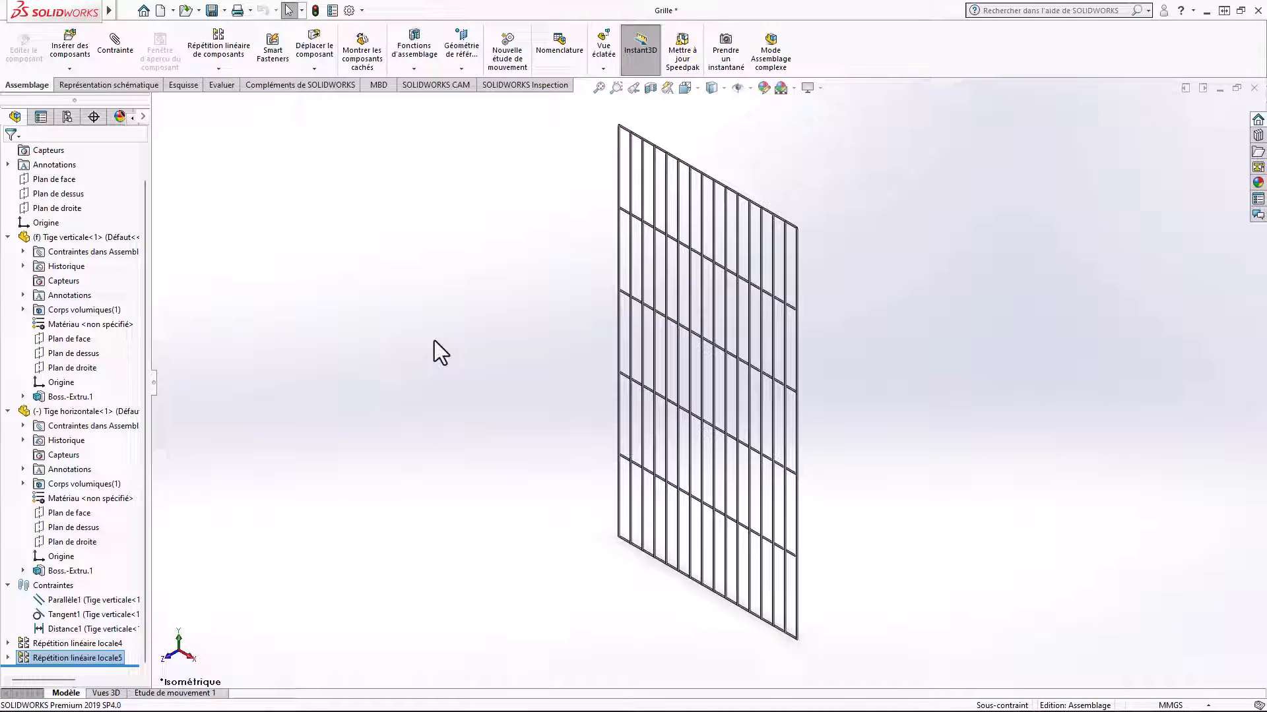